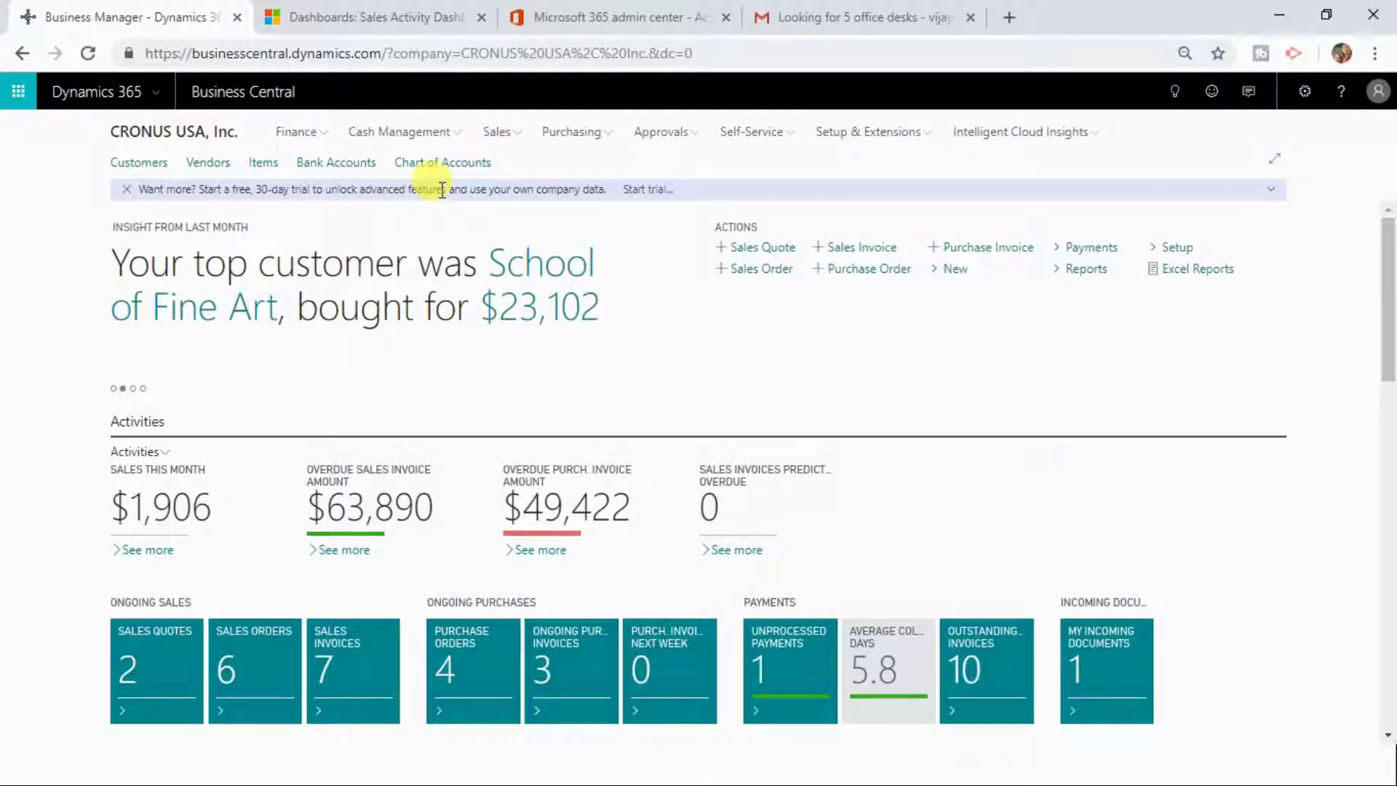
Step: Open the Assisted Setup list from Setup & Extensions
{"action": "left_click", "coordinate": [878, 133]}
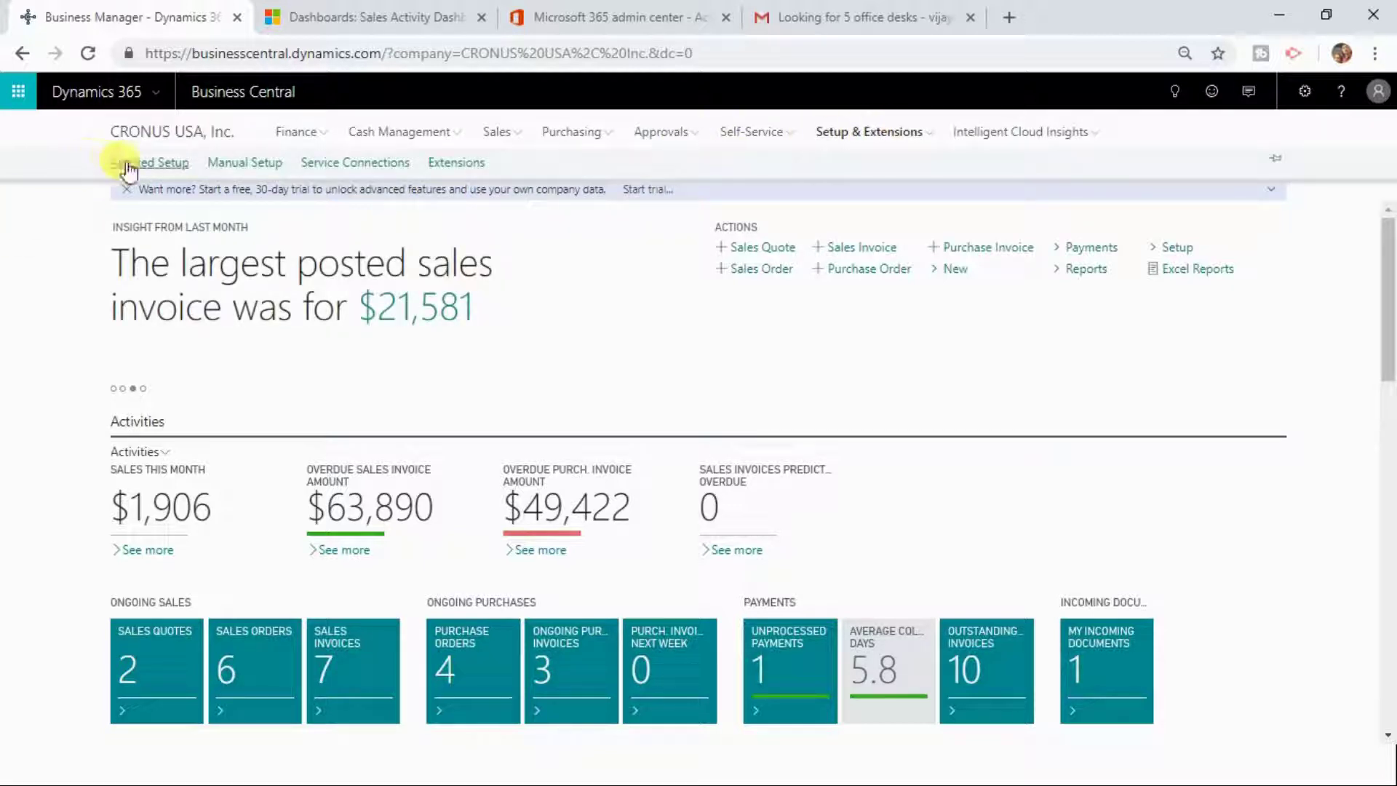
{"action": "left_click", "coordinate": [128, 164]}
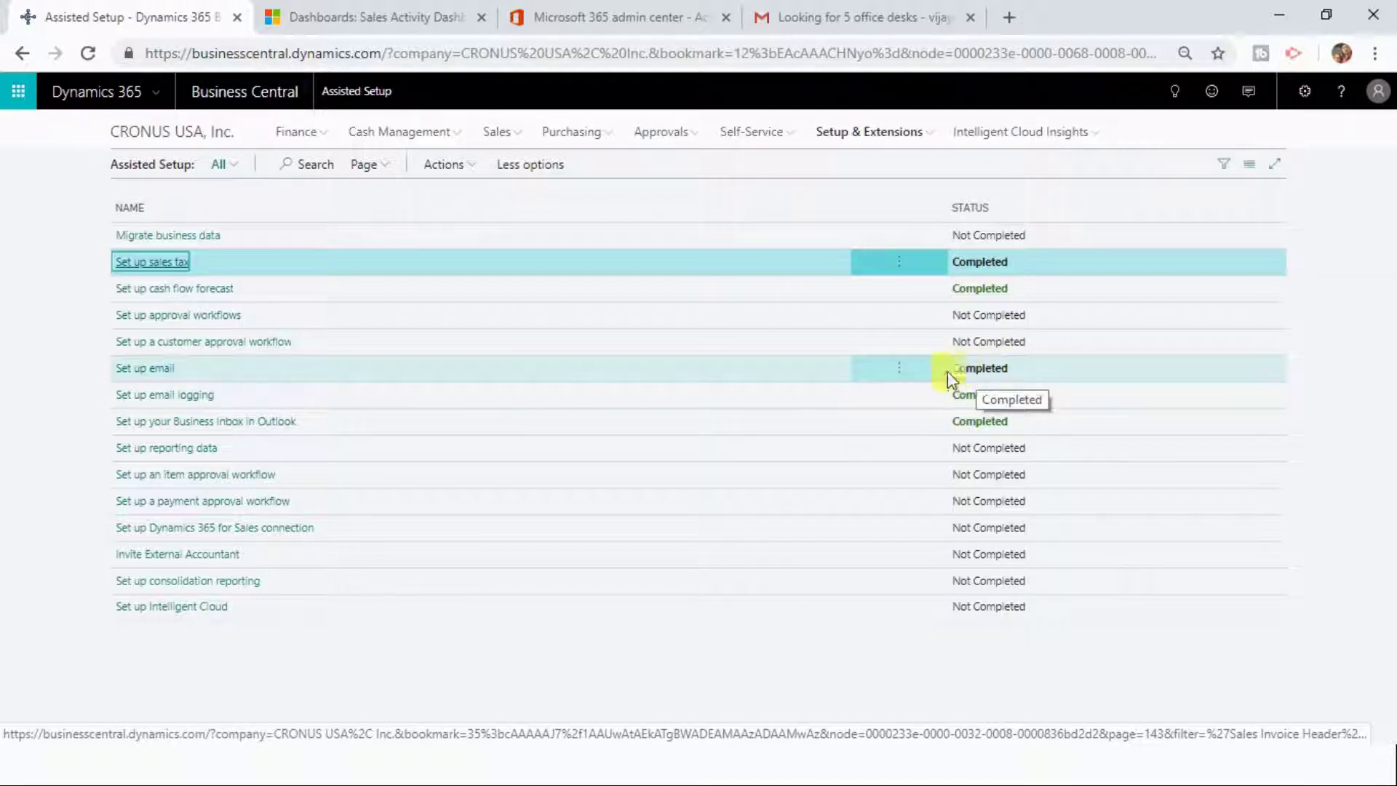
Step: Restart the Set up email guide and keep Office 365 as the email provider
{"action": "left_click", "coordinate": [898, 370]}
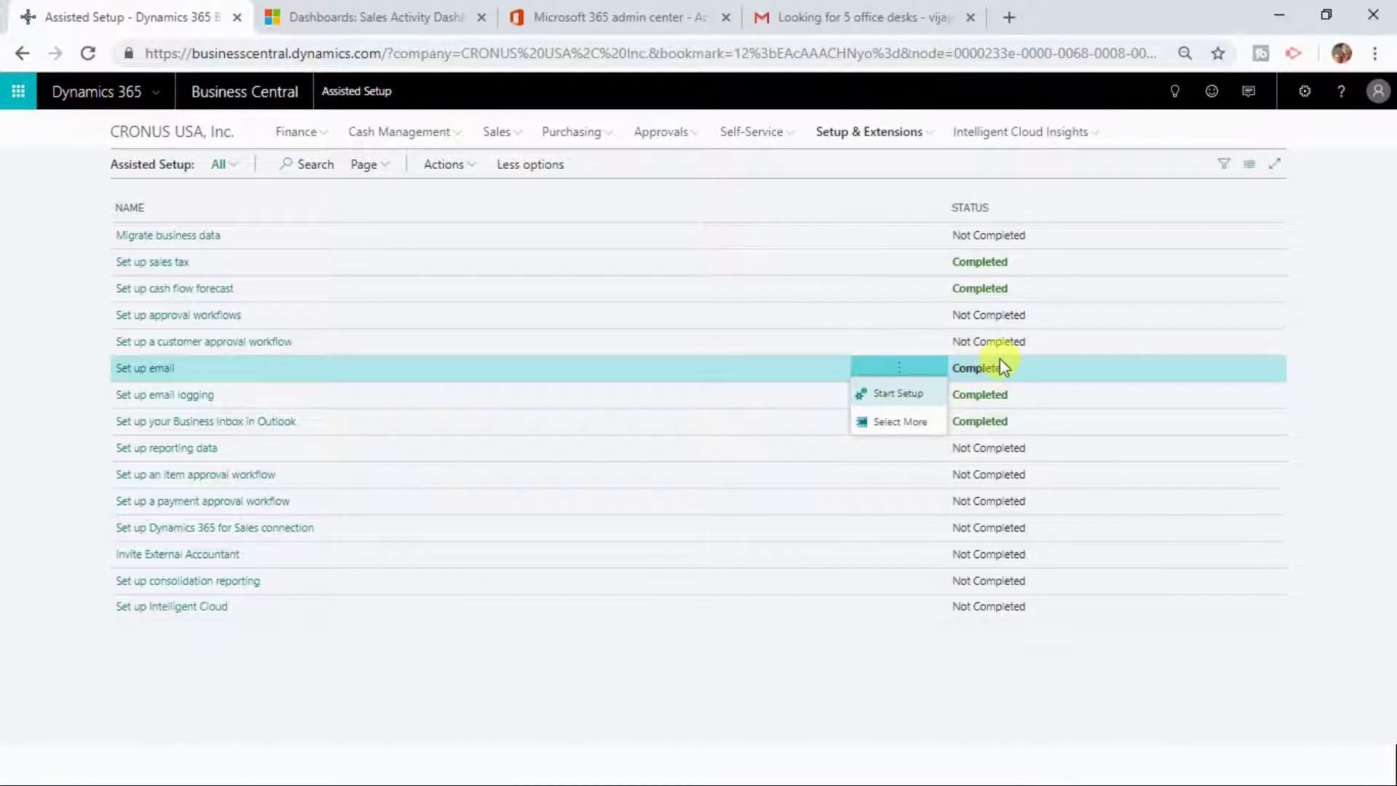
{"action": "left_click", "coordinate": [902, 394]}
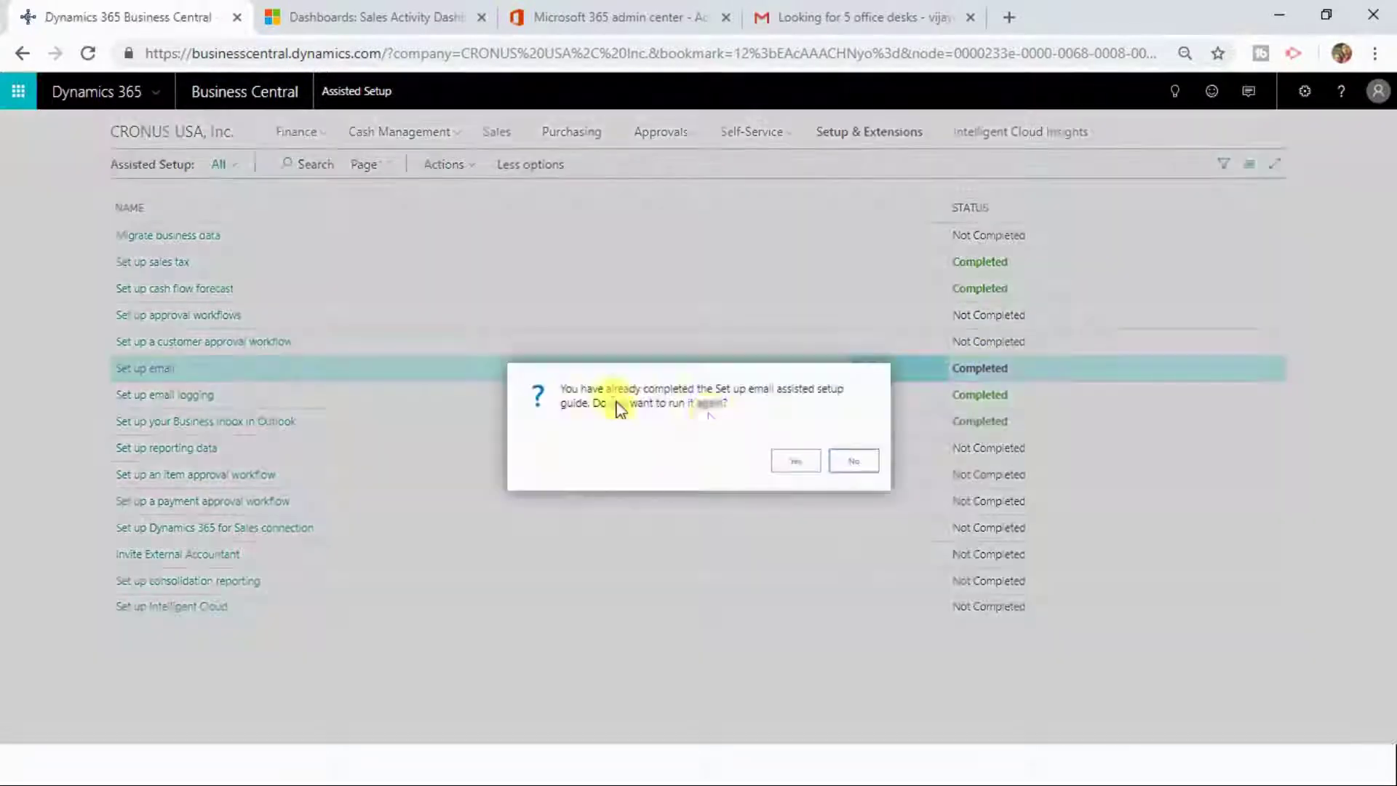
{"action": "left_click", "coordinate": [796, 460]}
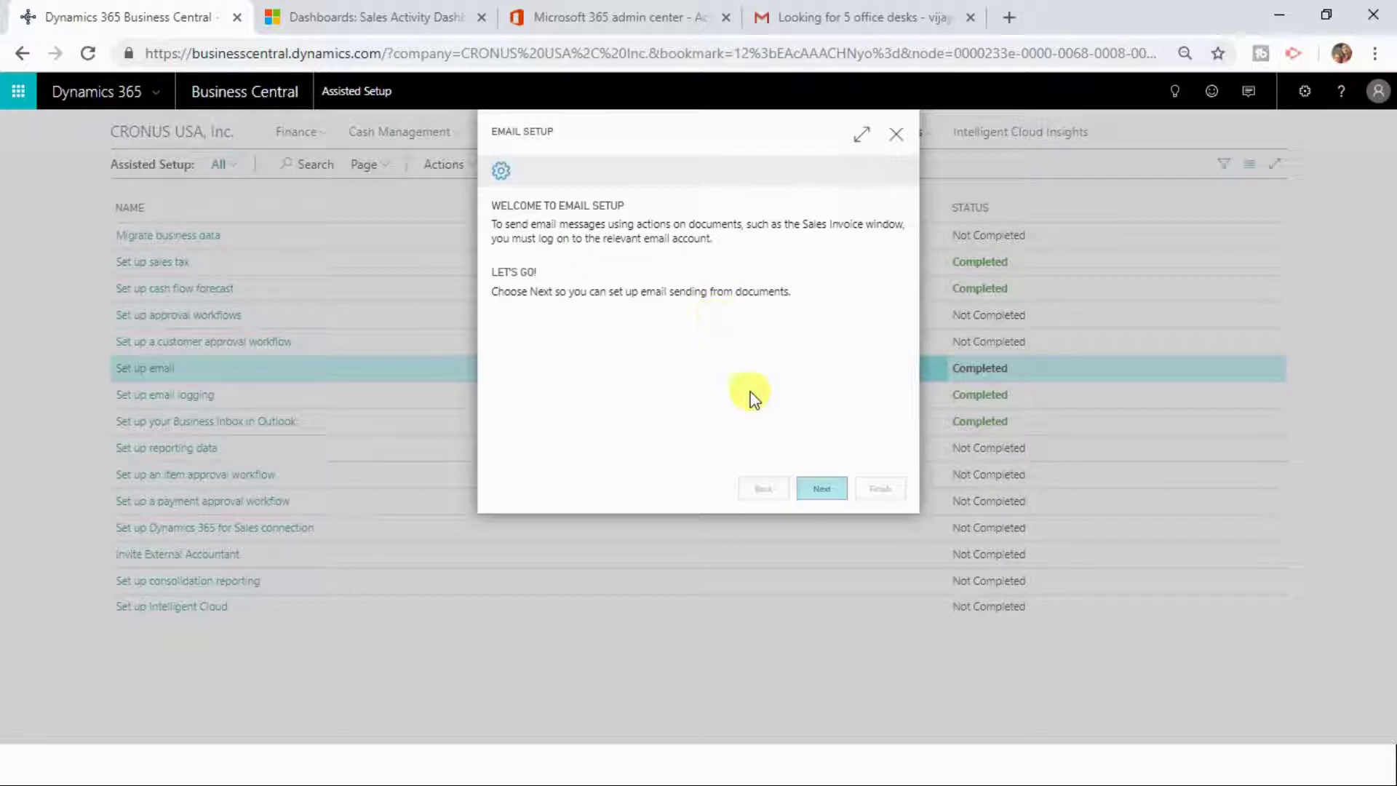
{"action": "left_click", "coordinate": [822, 488]}
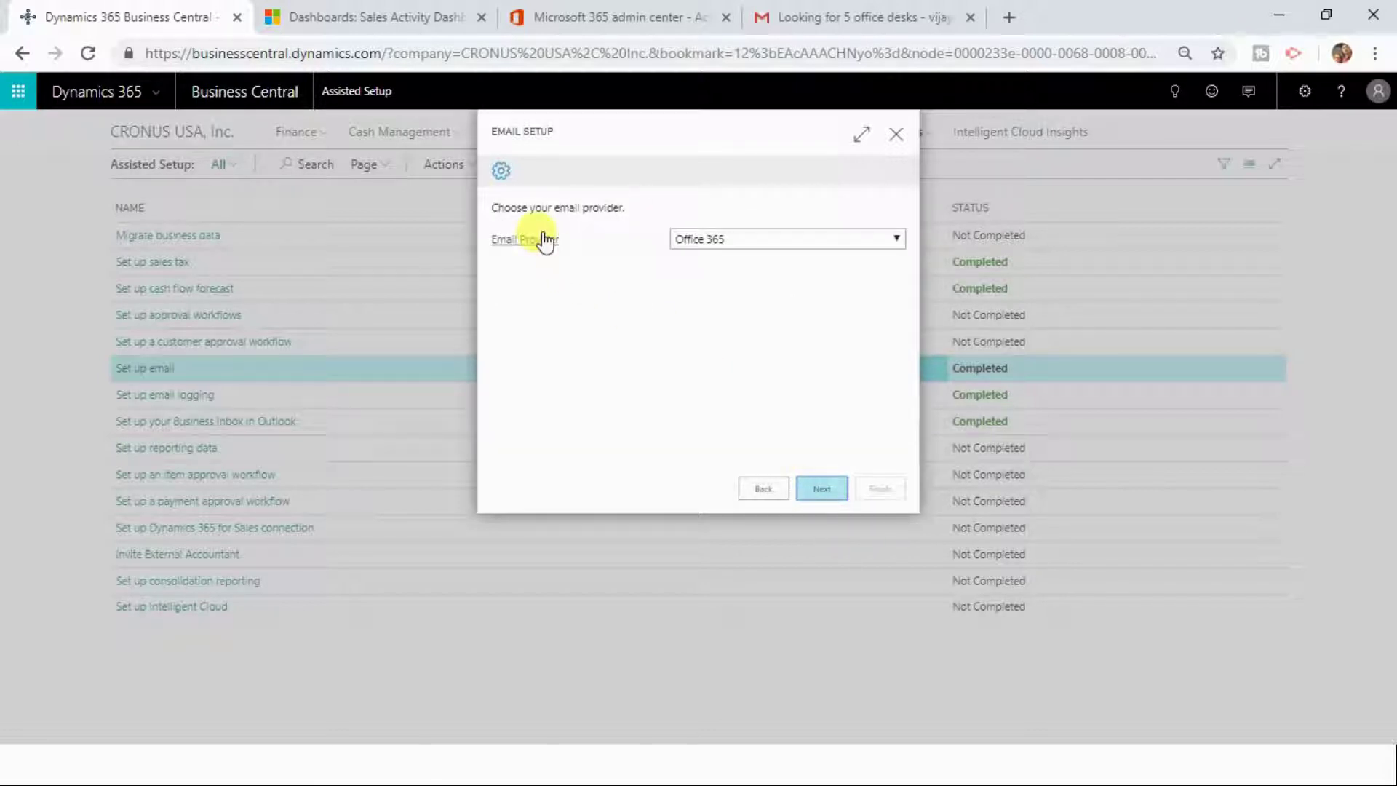
{"action": "left_click", "coordinate": [788, 237]}
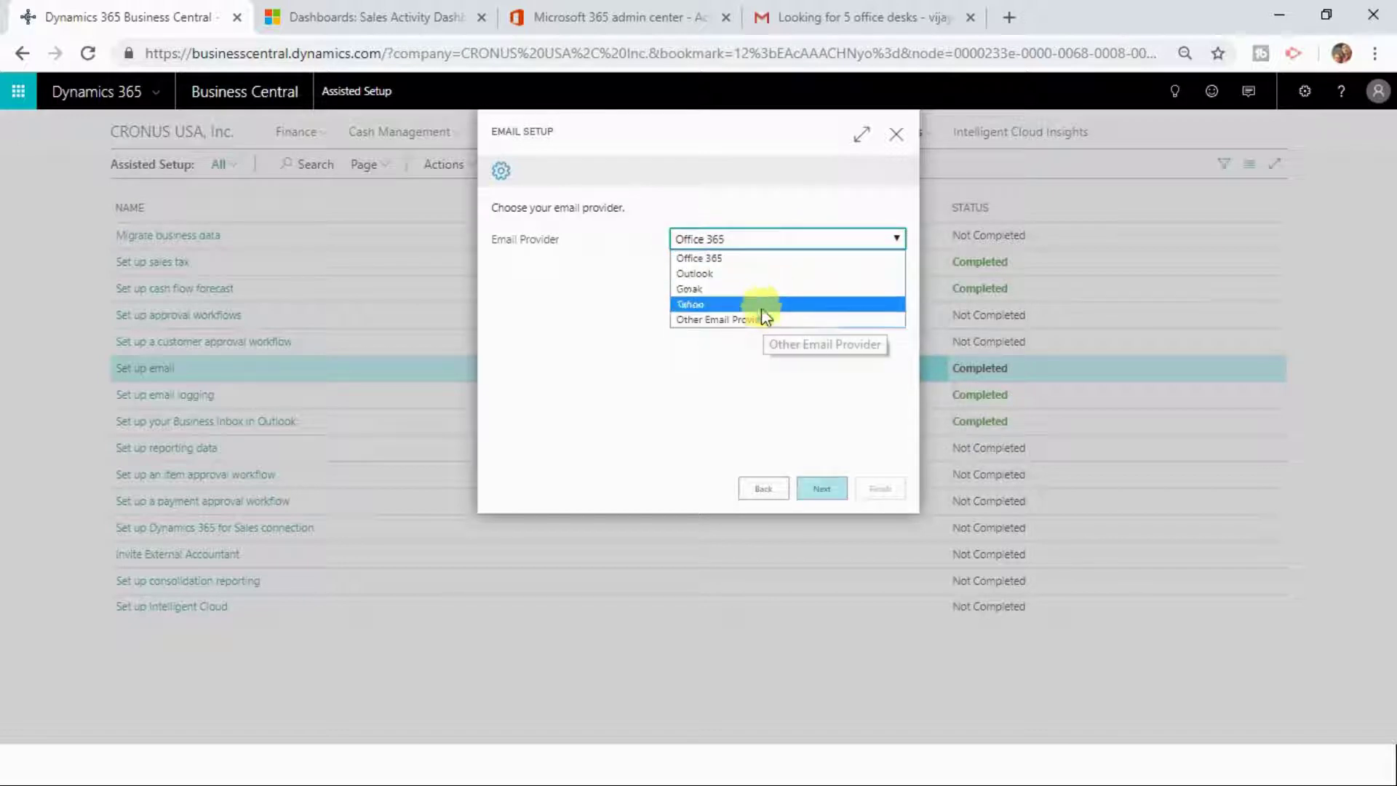
{"action": "left_click", "coordinate": [697, 259]}
Step: Confirm the admin account's user ID and password, then finish the email setup
{"action": "left_click", "coordinate": [825, 490]}
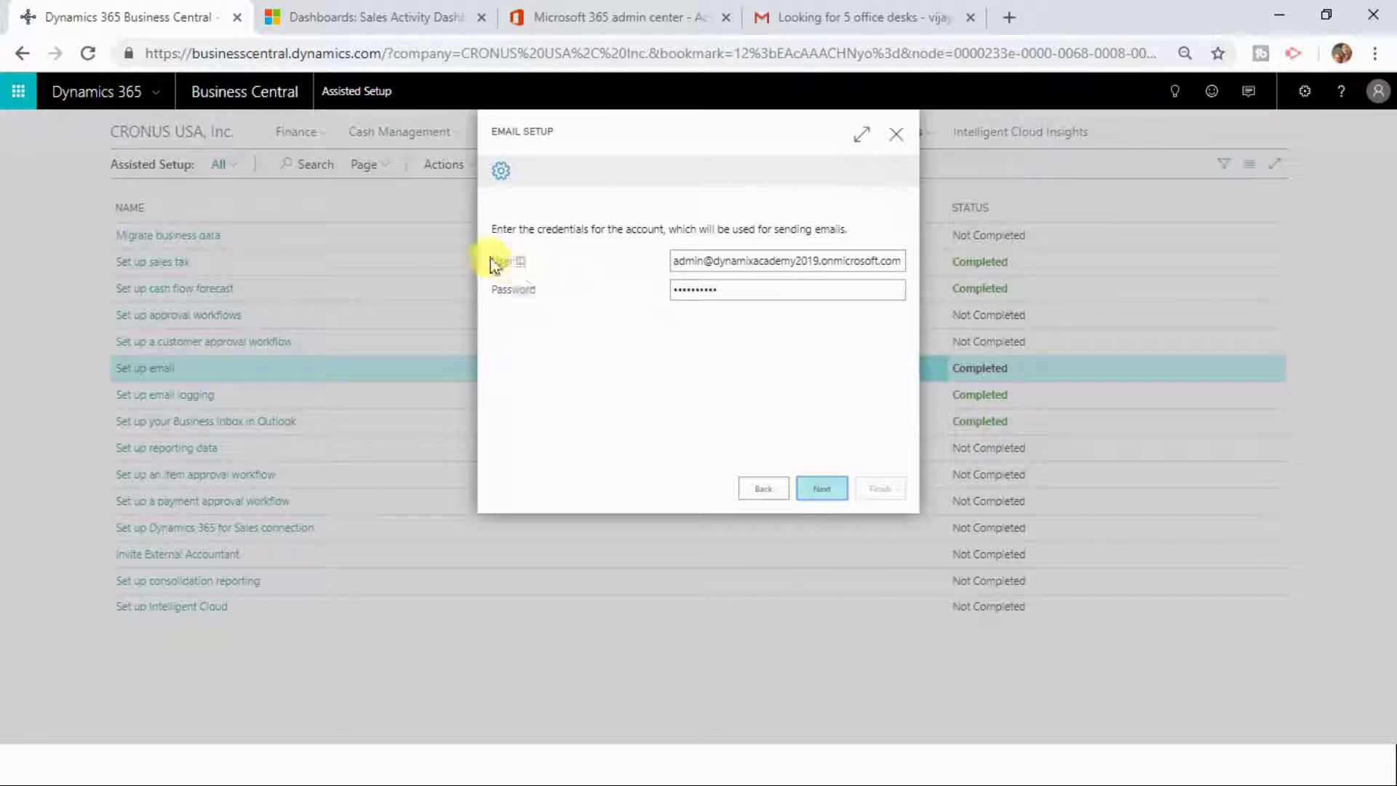
{"action": "left_click", "coordinate": [676, 267]}
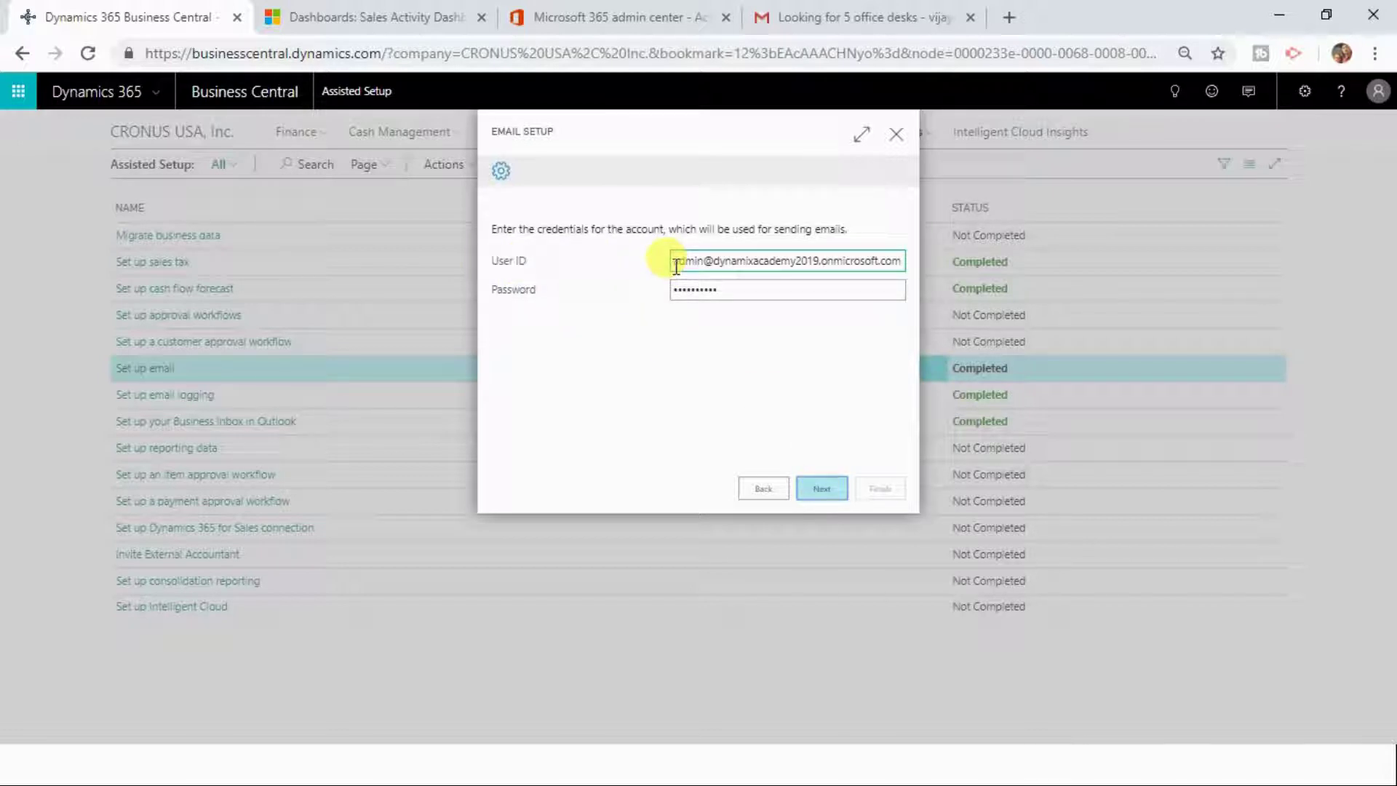
{"action": "left_click_drag", "start_coordinate": [676, 266], "coordinate": [937, 269]}
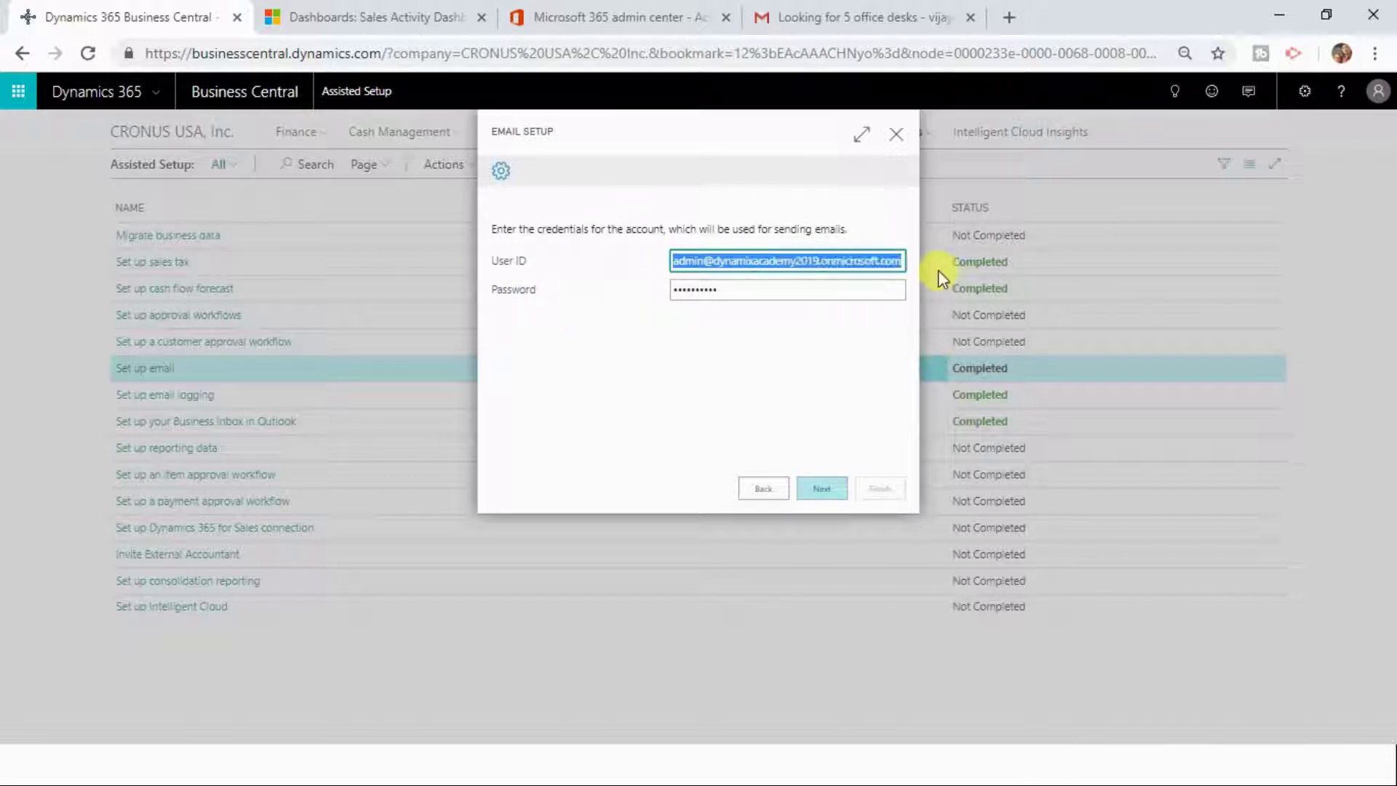
{"action": "left_click", "coordinate": [741, 290]}
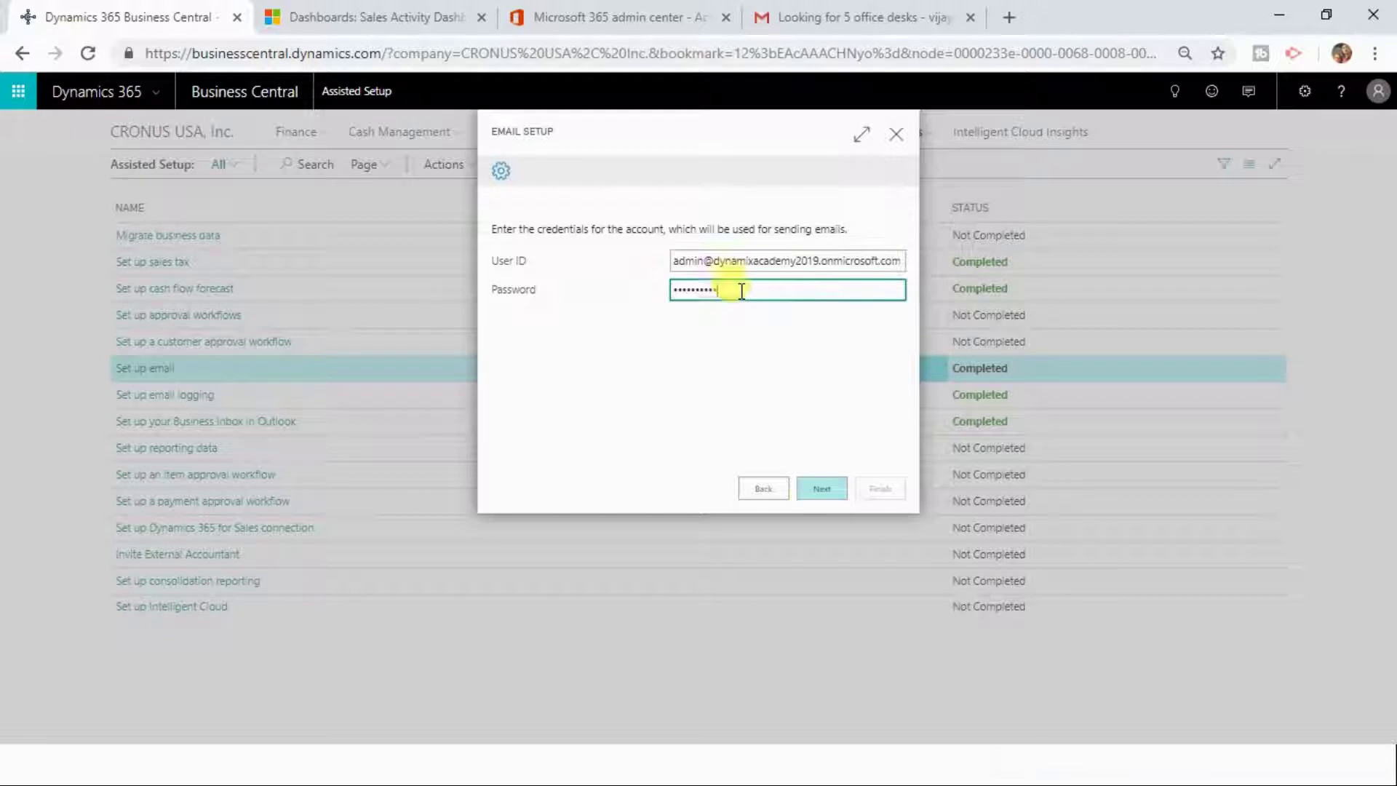
{"action": "left_click", "coordinate": [814, 497]}
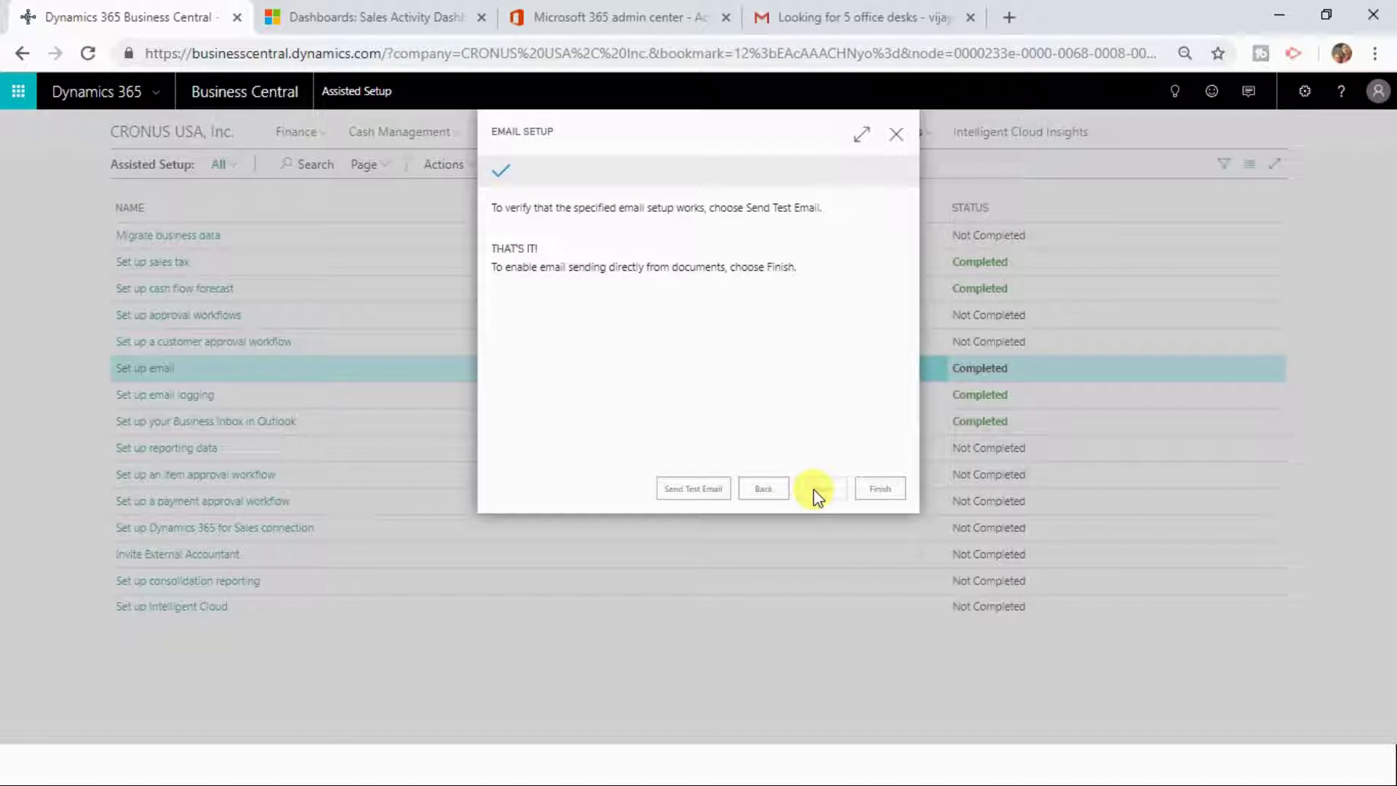
{"action": "left_click", "coordinate": [876, 489]}
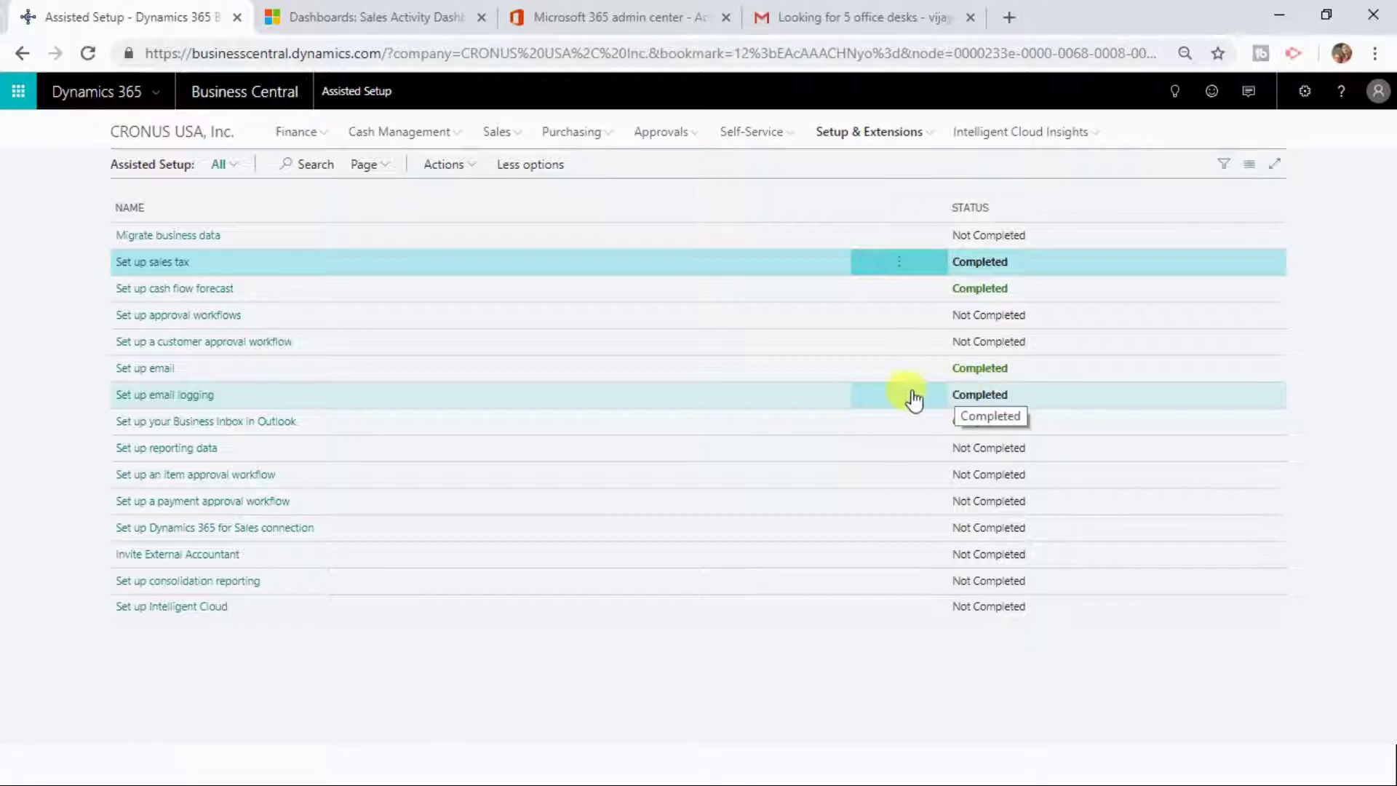
Step: Rerun the email logging setup guide past the Exchange administrator credentials page and finish it
{"action": "left_click", "coordinate": [902, 398]}
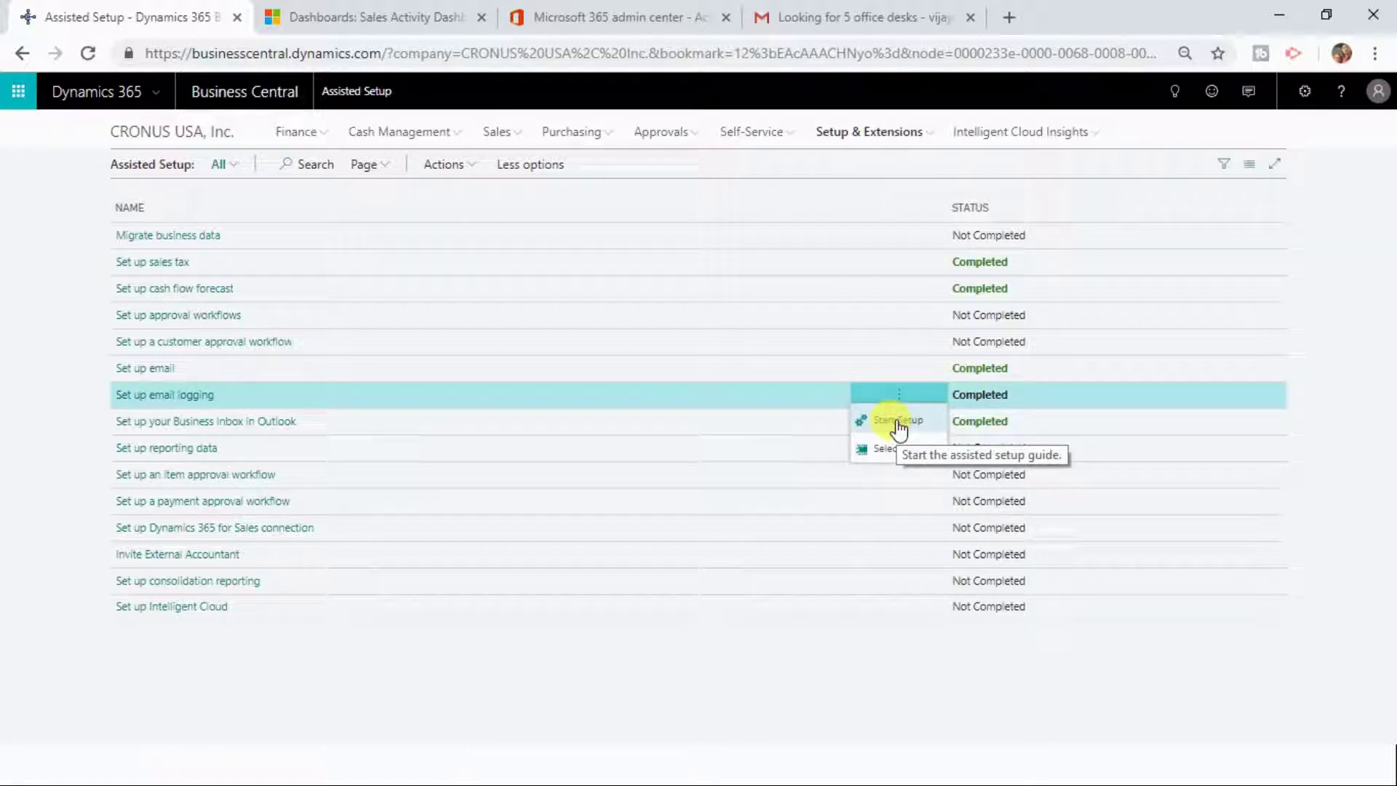
{"action": "left_click", "coordinate": [899, 422]}
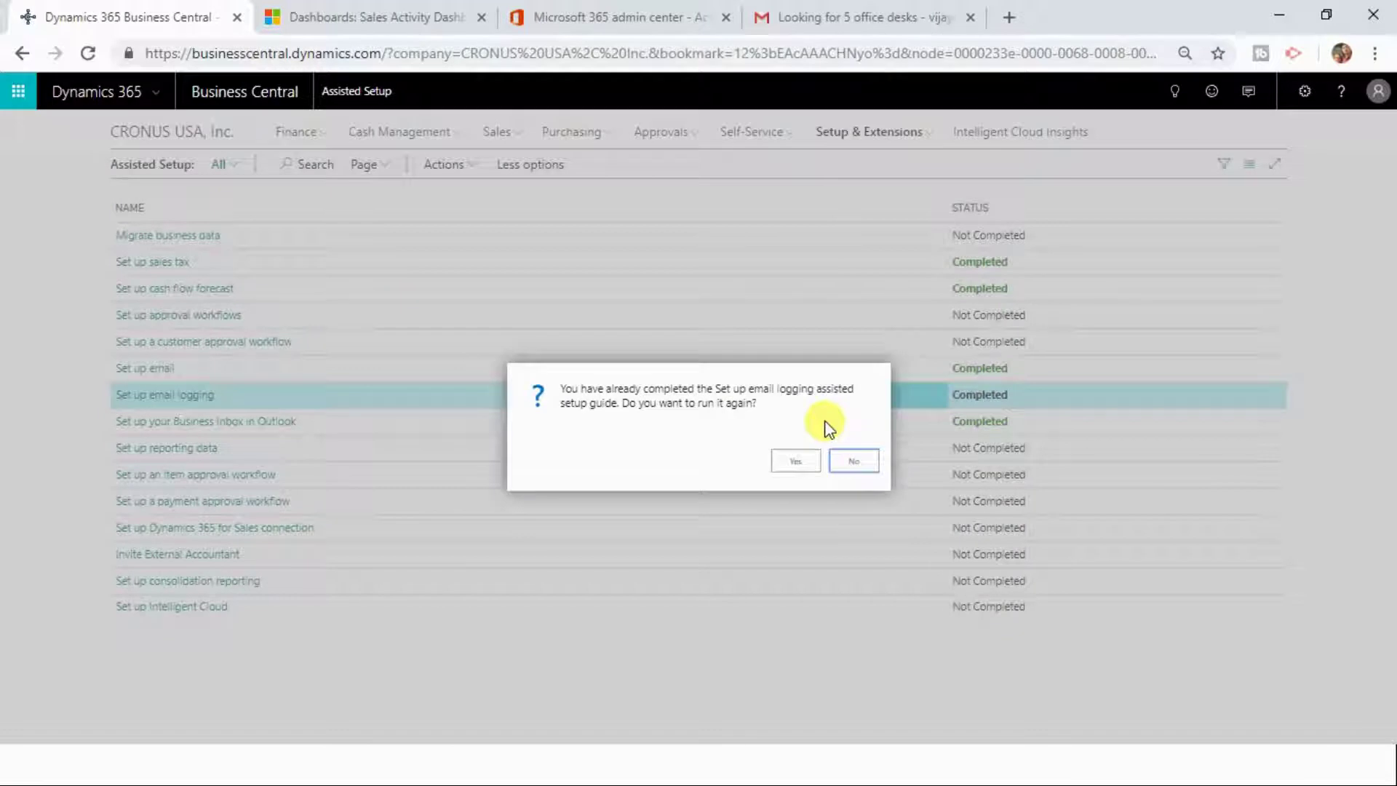
{"action": "left_click", "coordinate": [796, 460]}
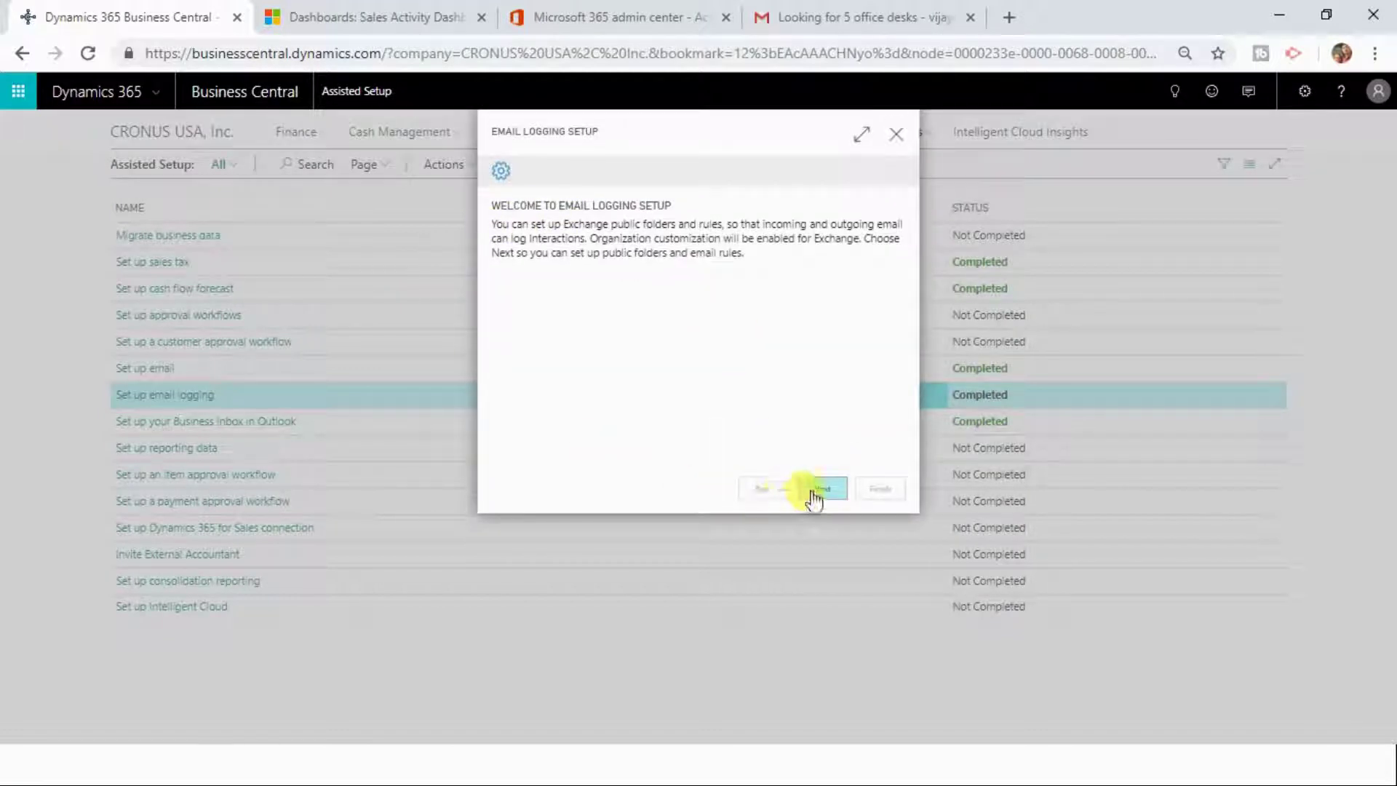
{"action": "left_click", "coordinate": [818, 495]}
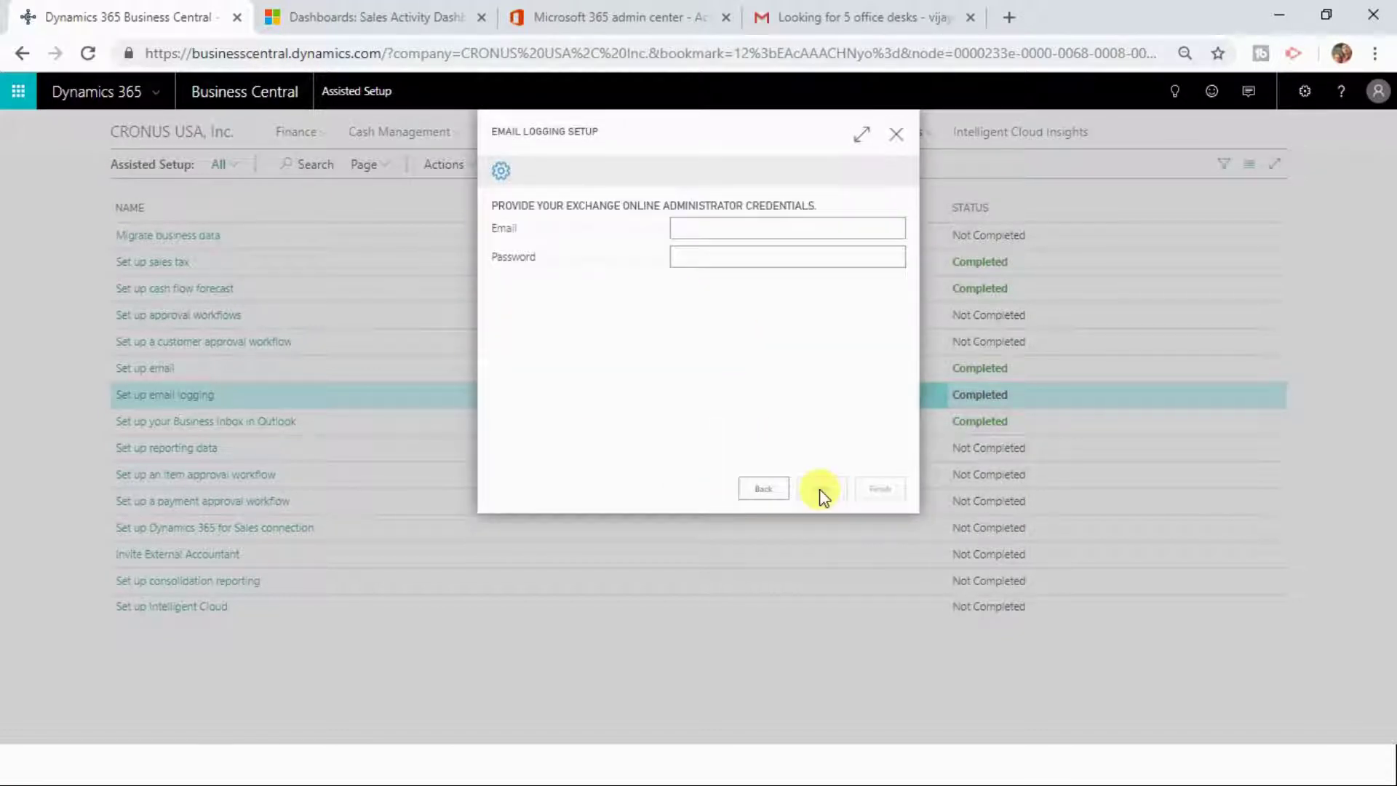
{"action": "left_click", "coordinate": [708, 228]}
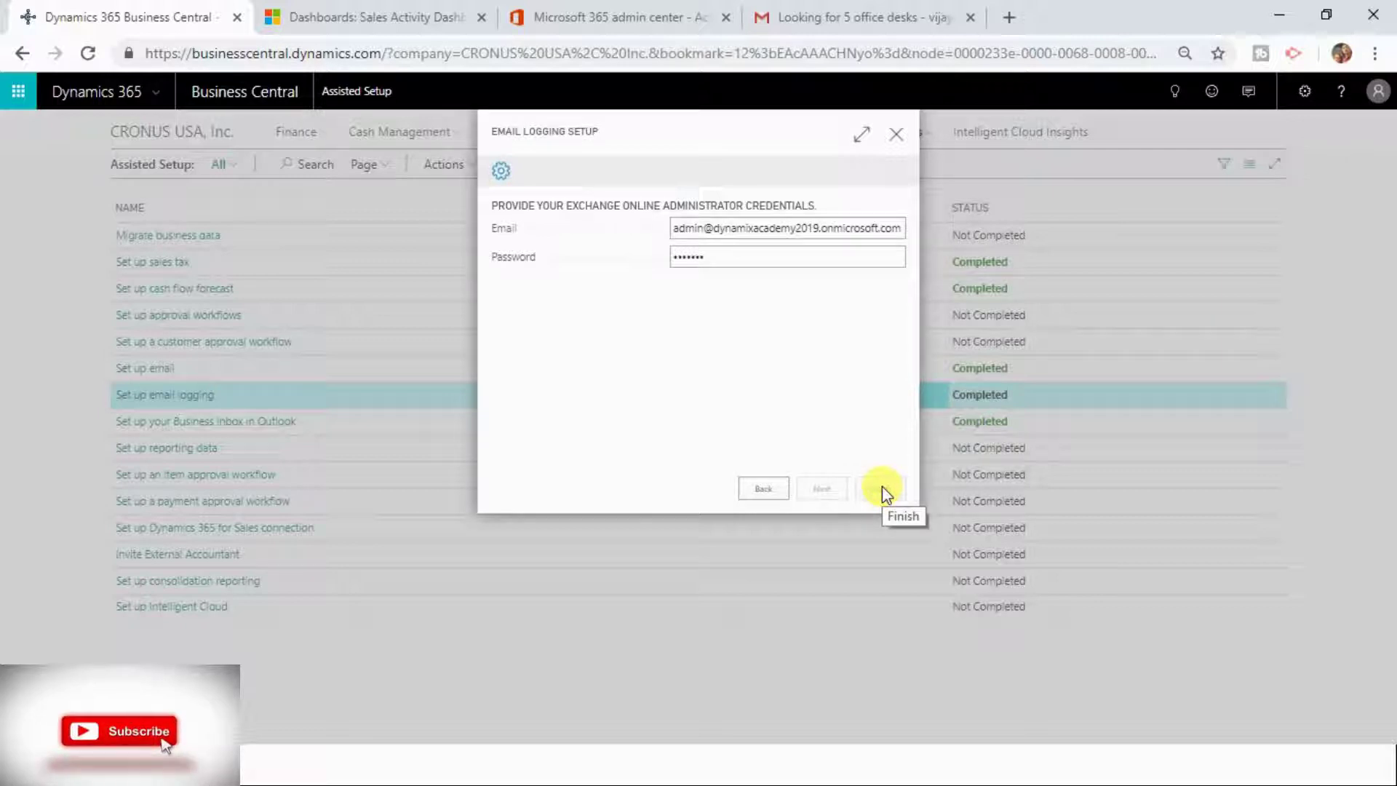
{"action": "left_click", "coordinate": [882, 488]}
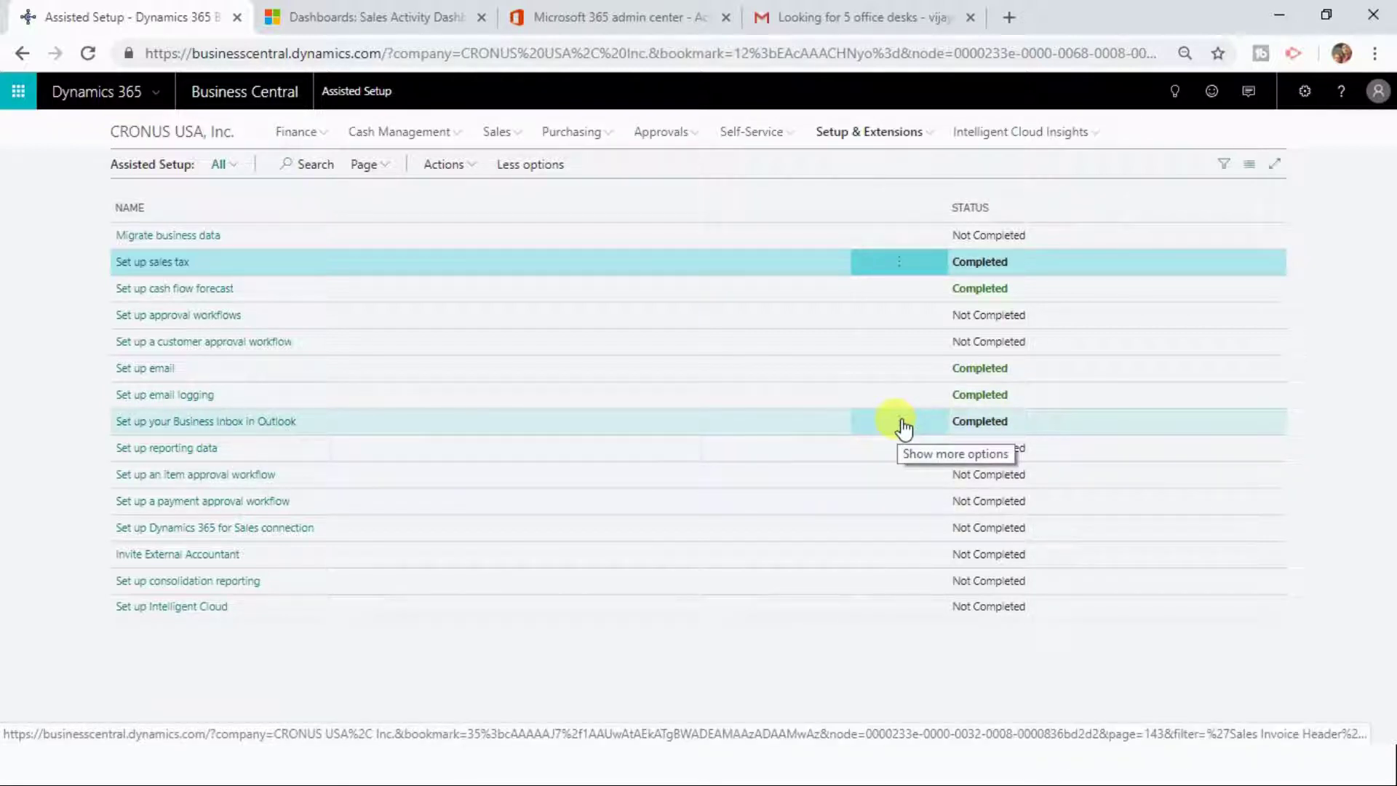
Step: Rerun the Business Inbox in Outlook guide for My Mailbox only, skip the sample email, and finish
{"action": "left_click", "coordinate": [902, 425]}
{"action": "left_click", "coordinate": [899, 448]}
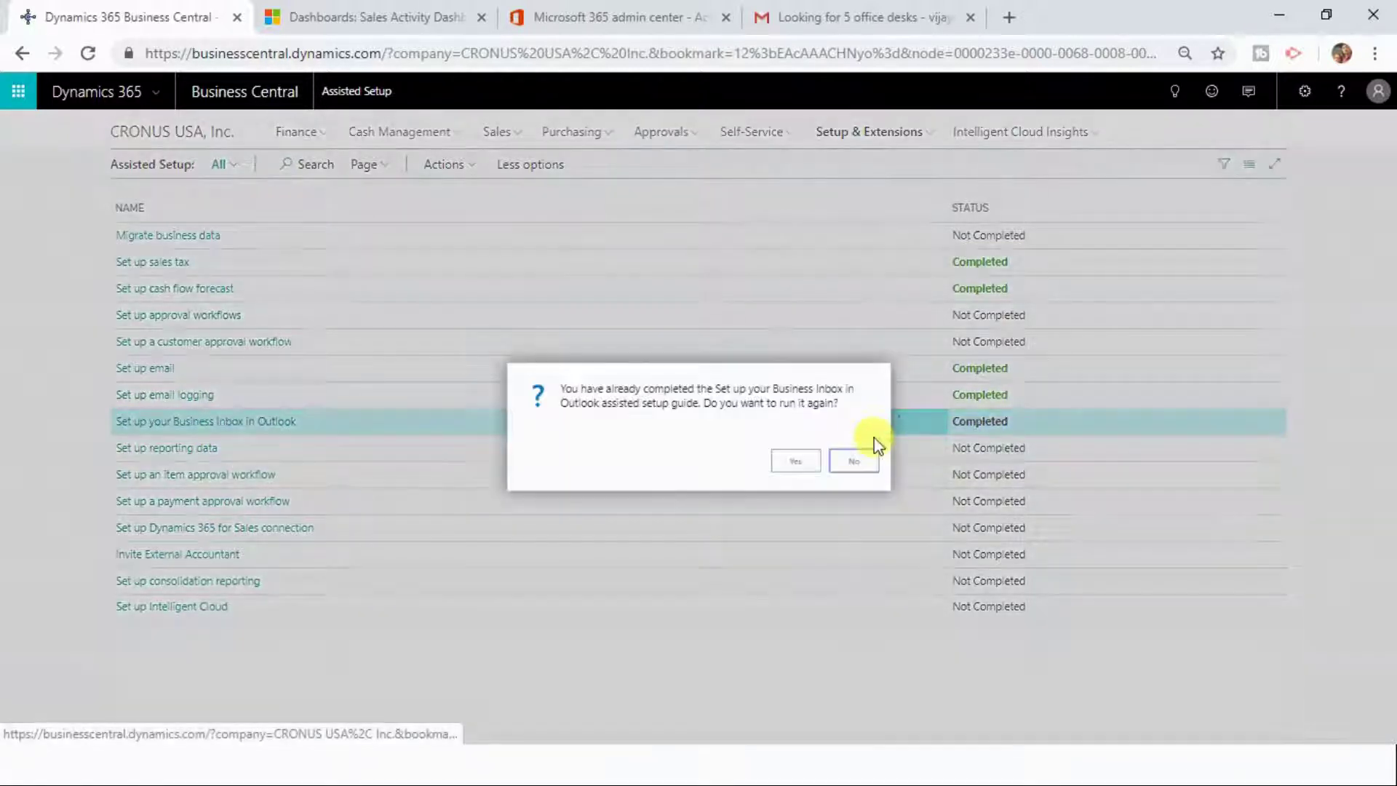
{"action": "left_click", "coordinate": [787, 463]}
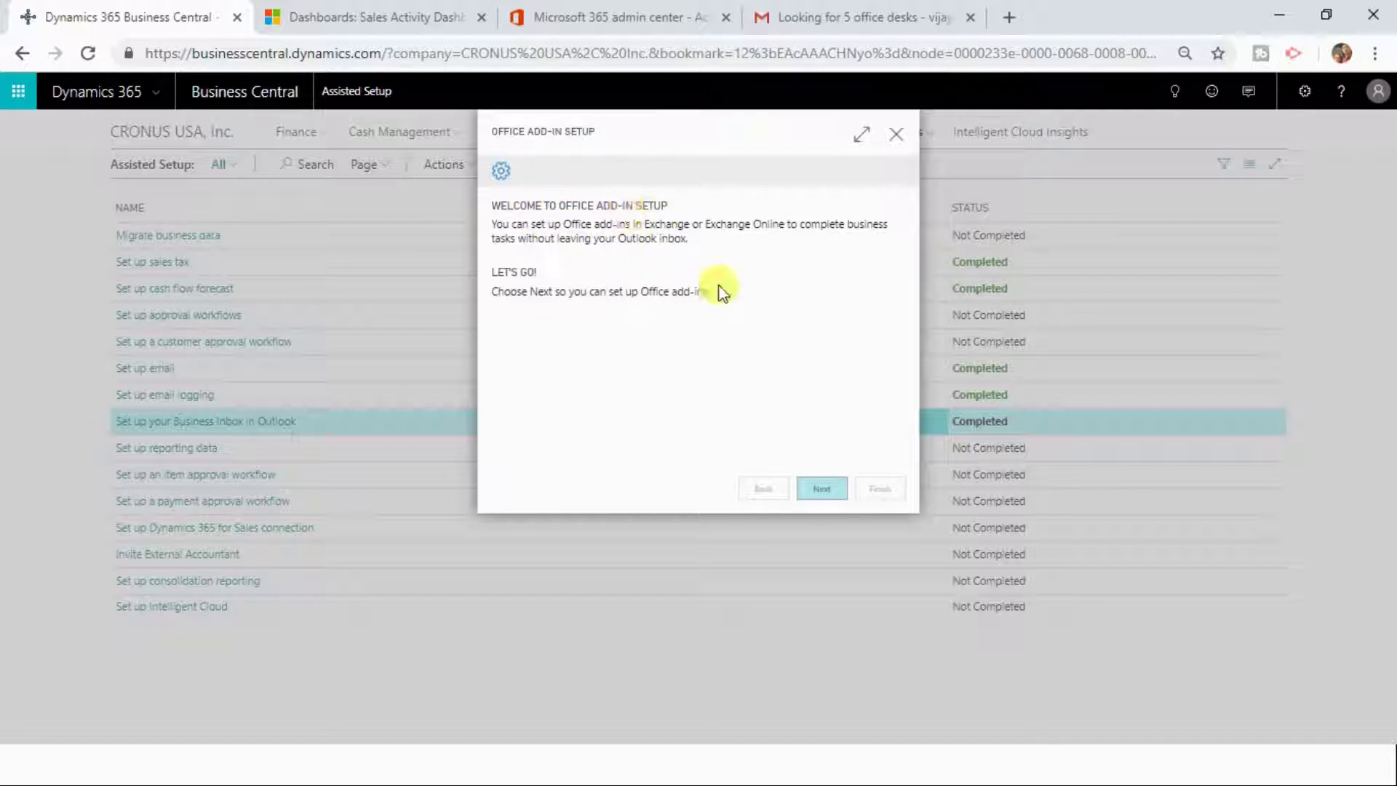
{"action": "left_click", "coordinate": [819, 490]}
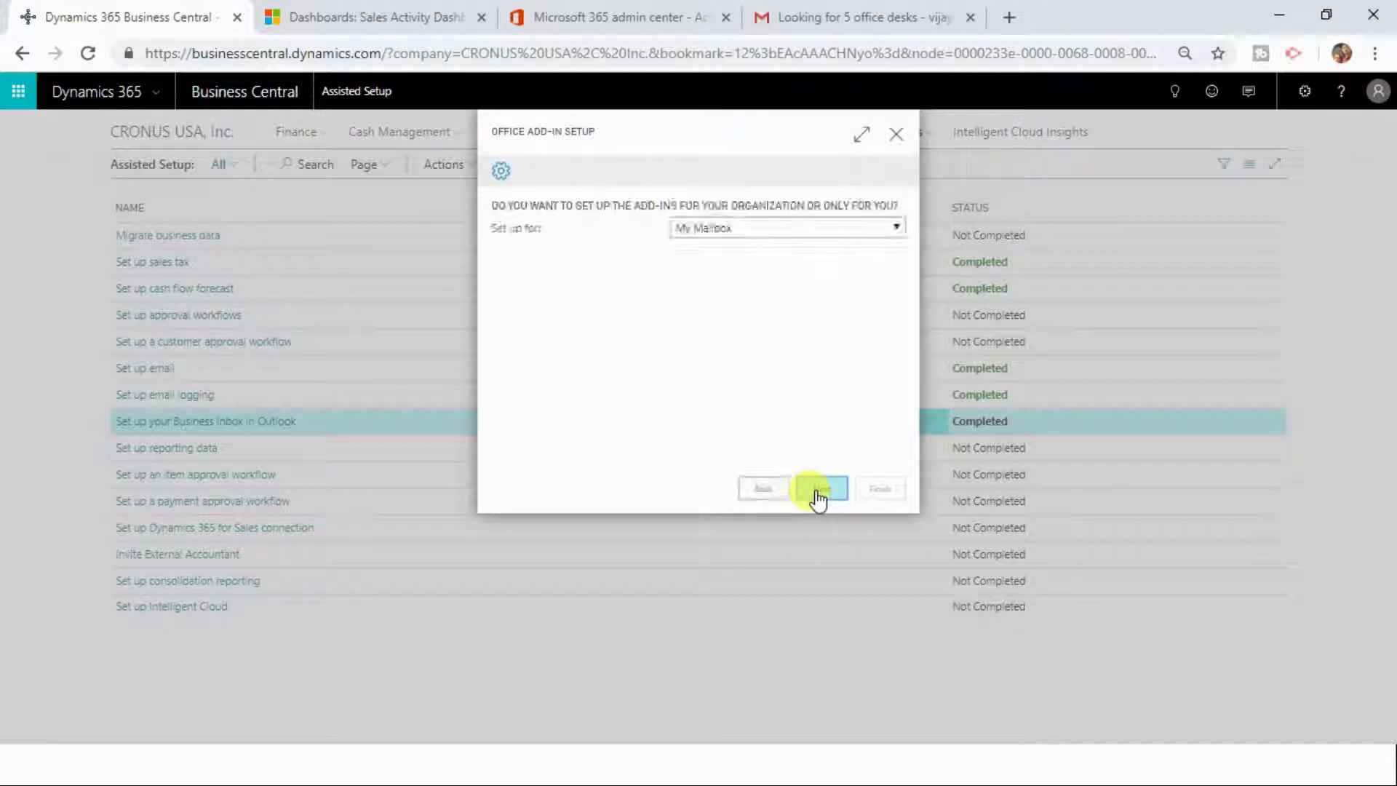
{"action": "left_click", "coordinate": [737, 230]}
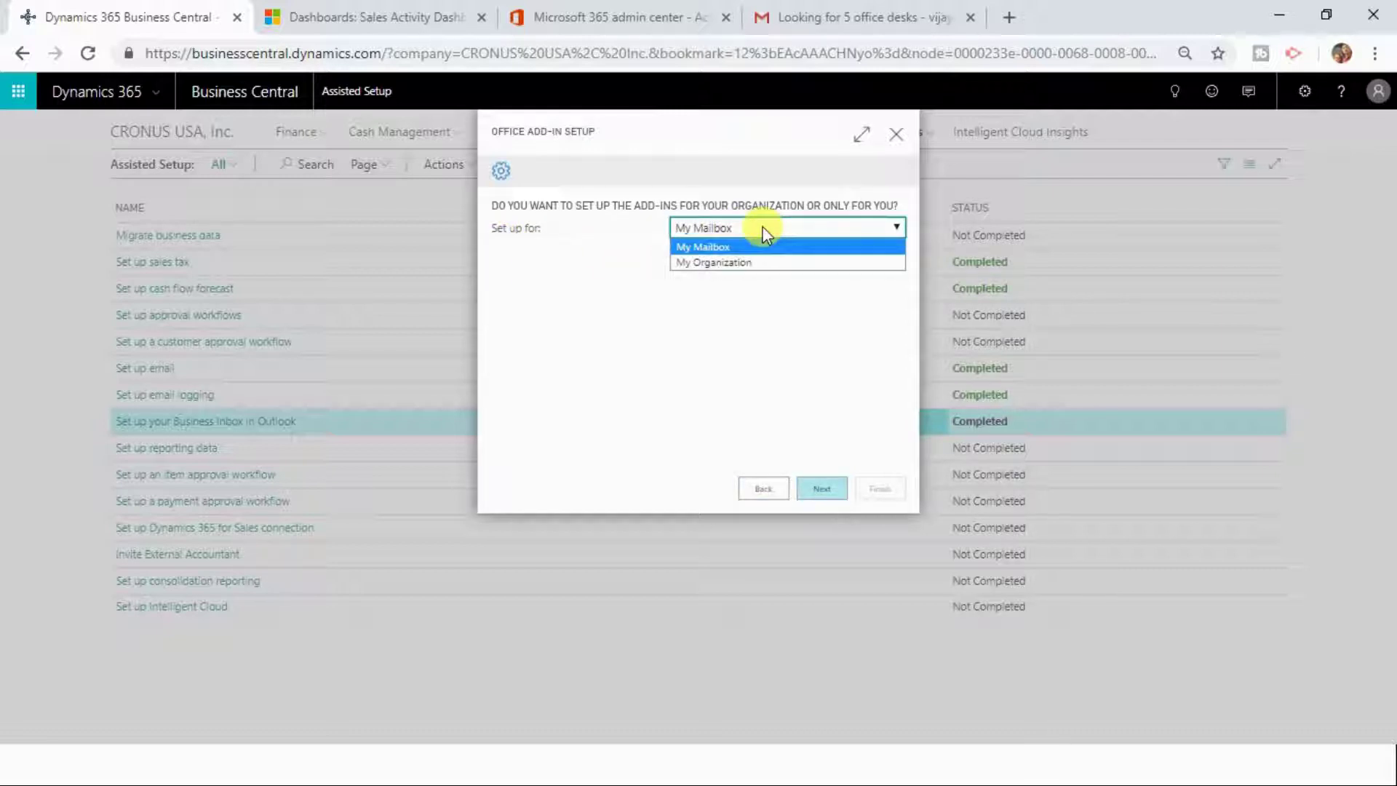
{"action": "left_click", "coordinate": [717, 248]}
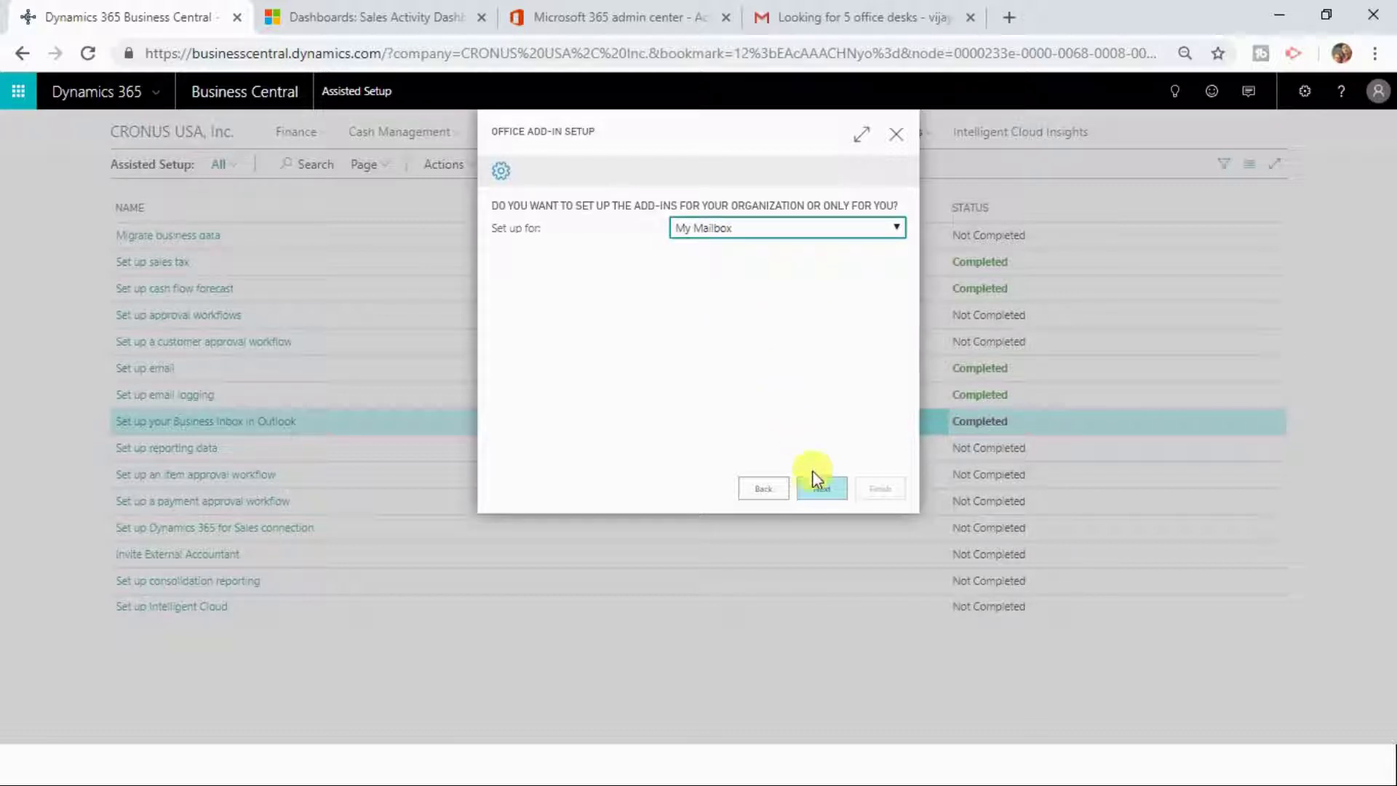
{"action": "left_click", "coordinate": [820, 490]}
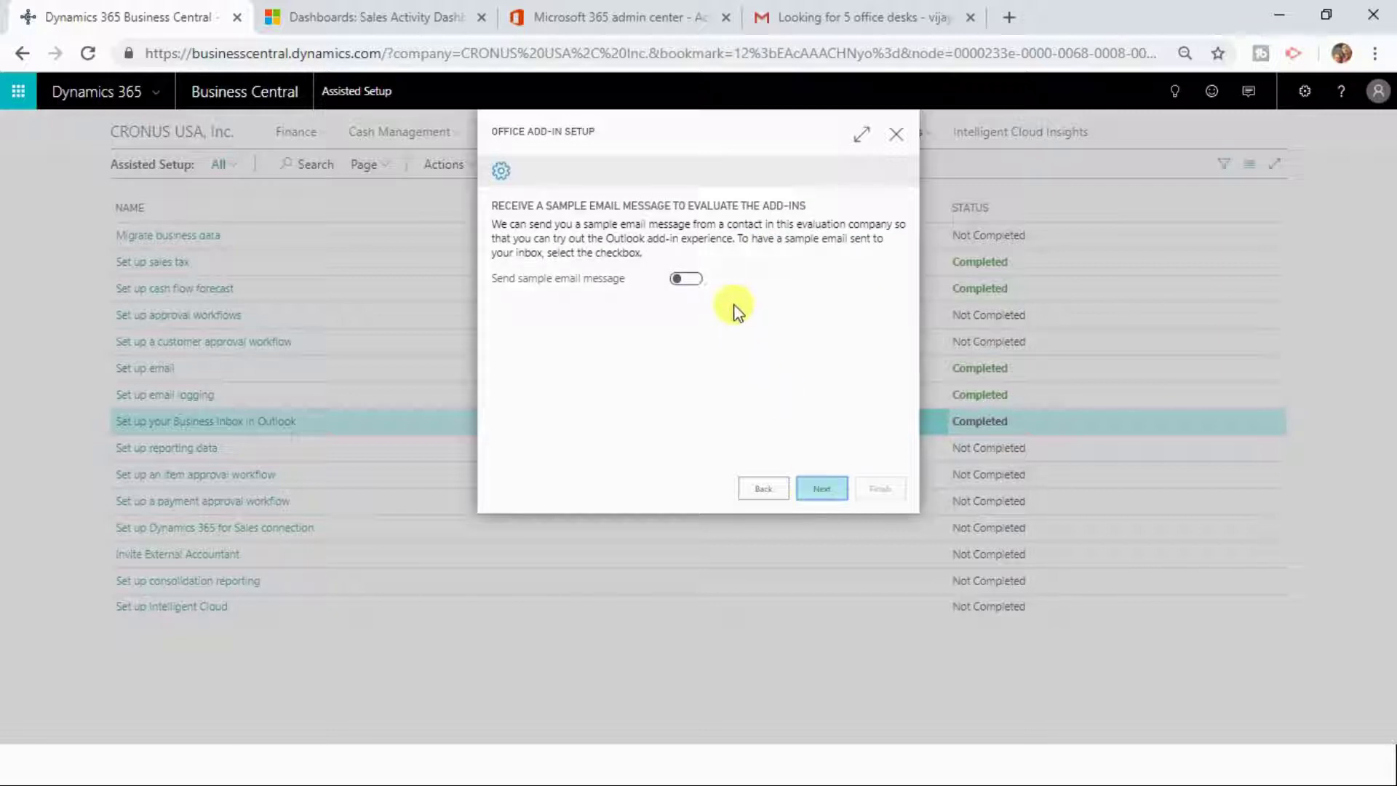
{"action": "left_click", "coordinate": [821, 499]}
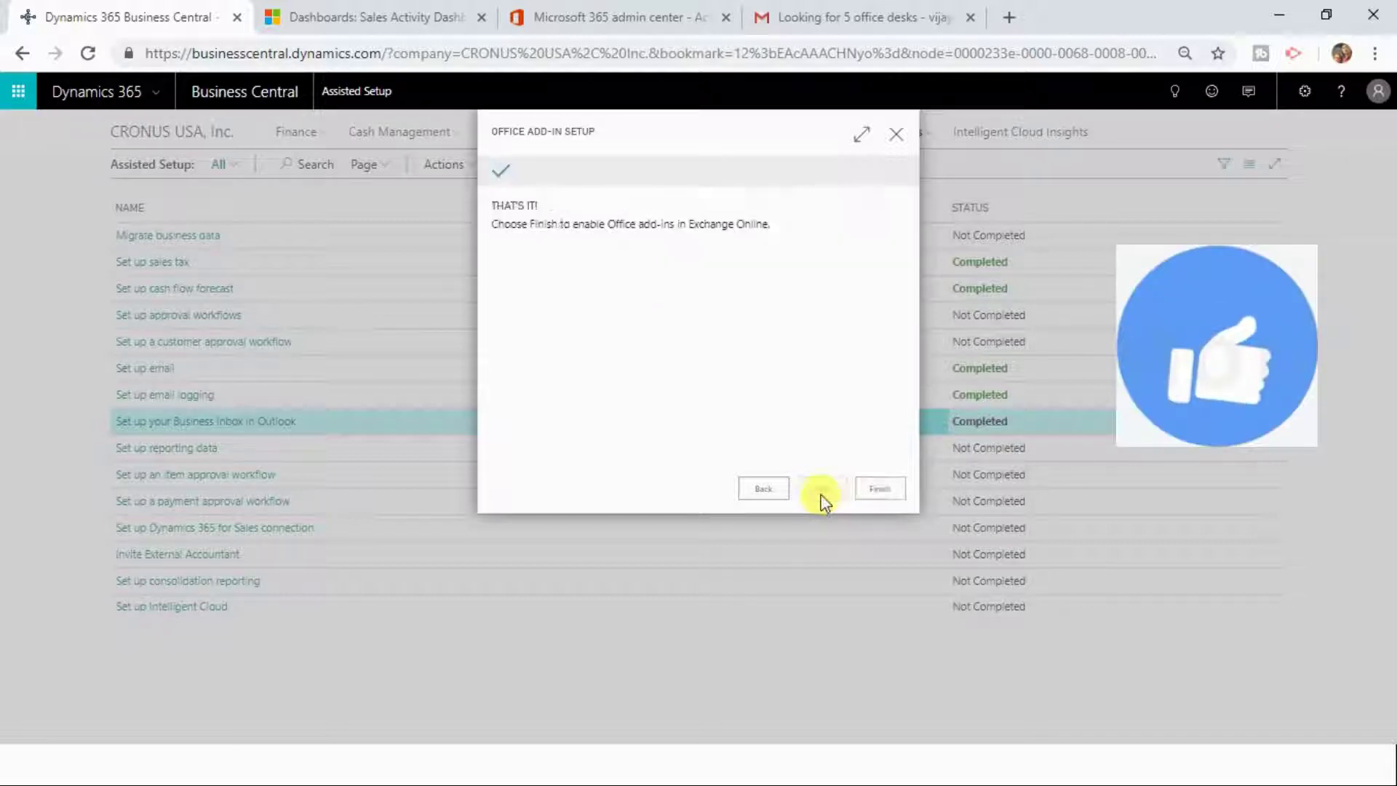
{"action": "left_click", "coordinate": [862, 479]}
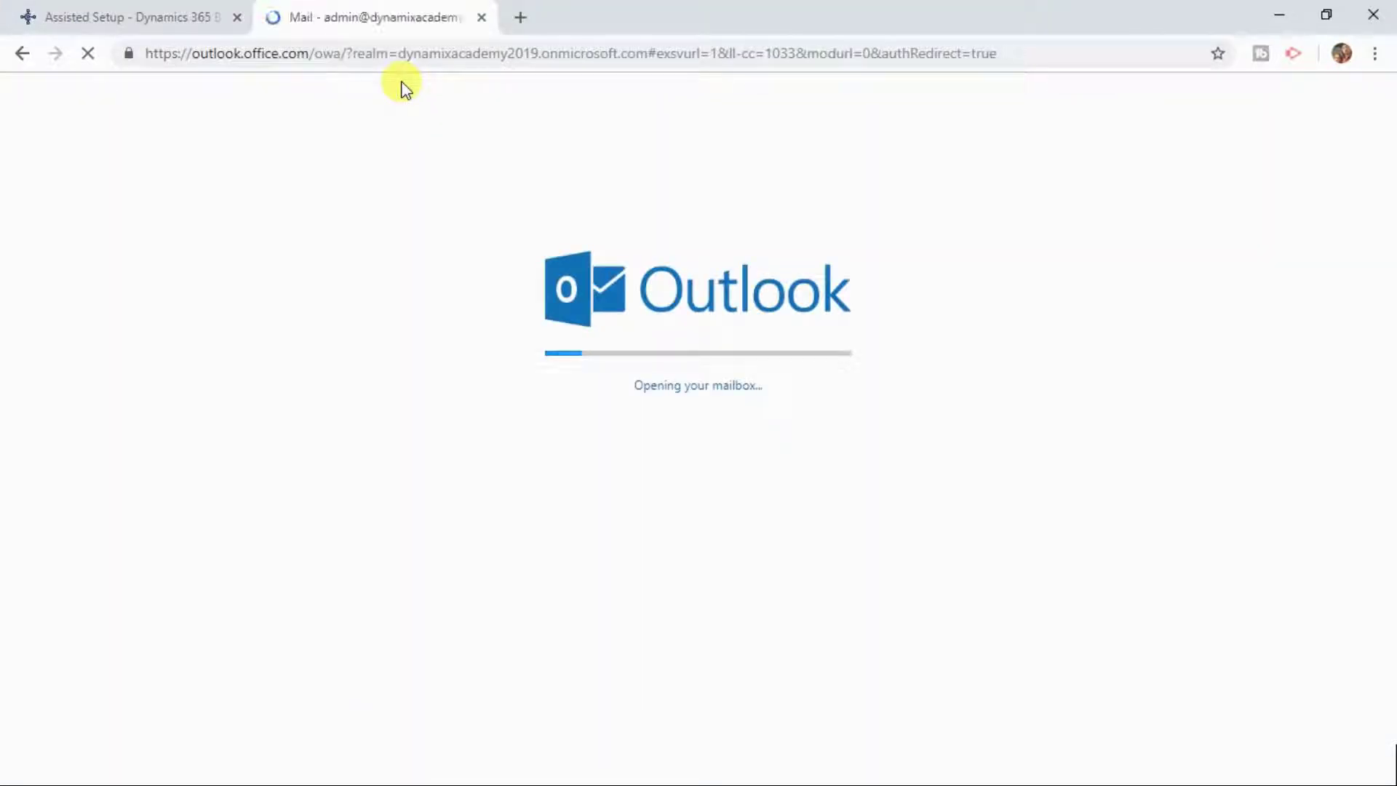
Step: Open the 'Looking for 5 Office Desk' conversation and dismiss the blocked empty pop-up
{"action": "left_click", "coordinate": [345, 306]}
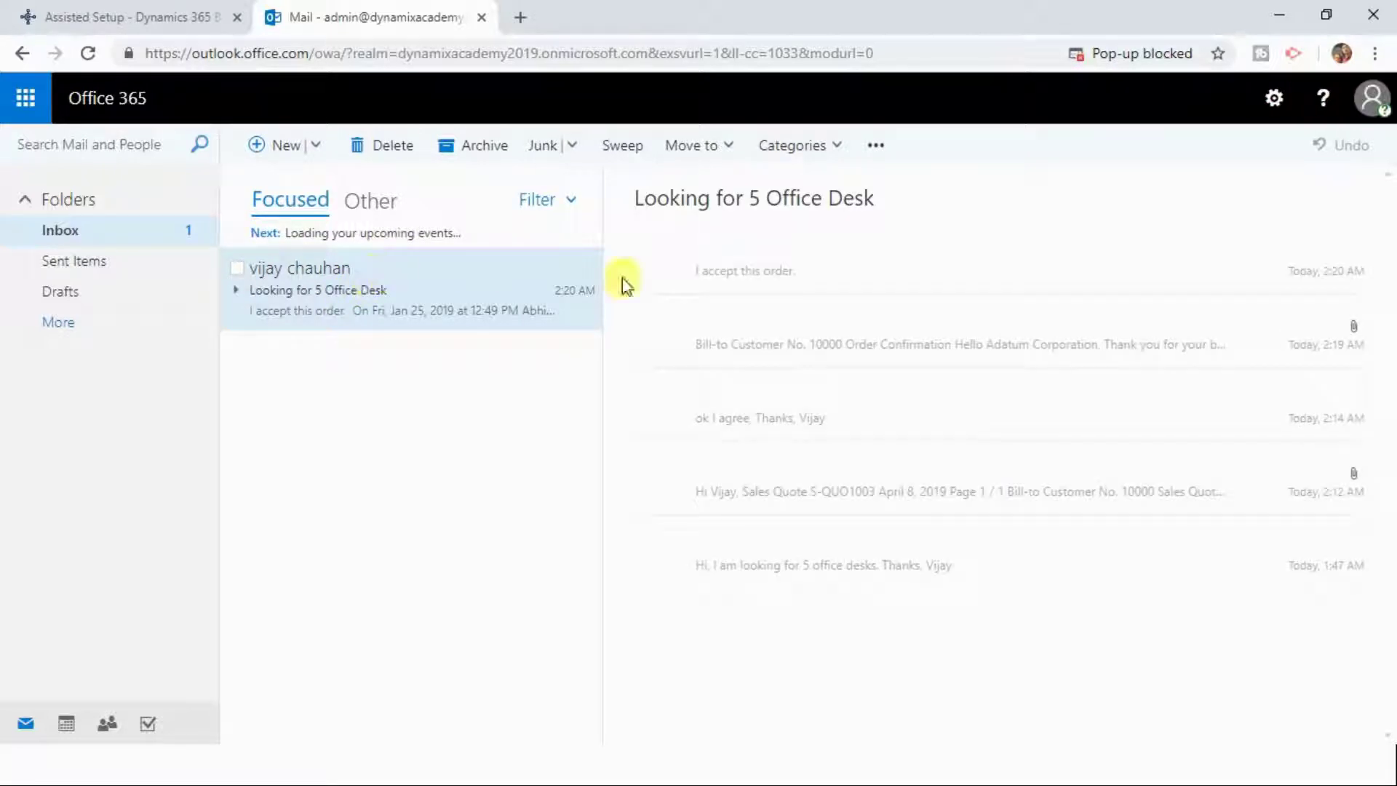
{"action": "left_click", "coordinate": [1059, 67]}
{"action": "left_click", "coordinate": [993, 125]}
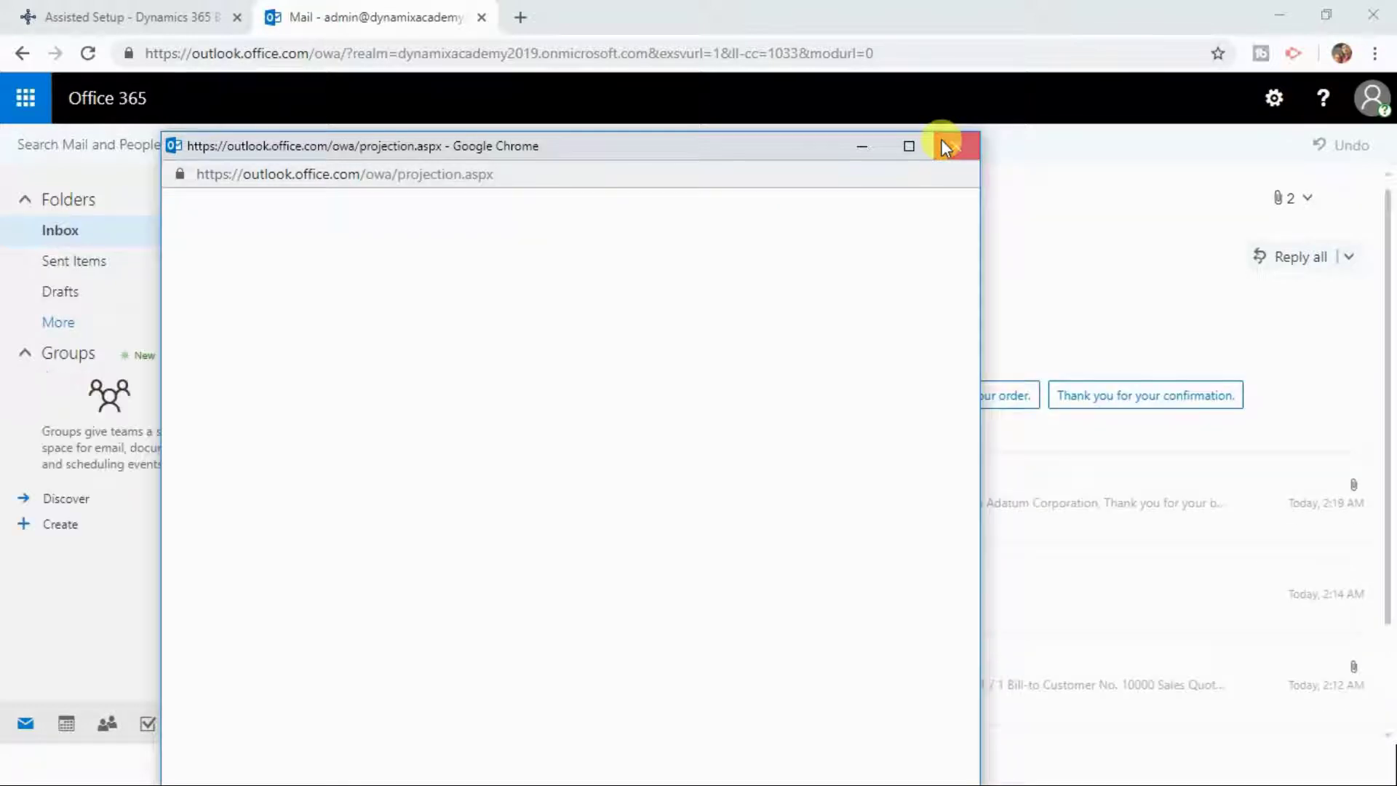
{"action": "left_click", "coordinate": [942, 142]}
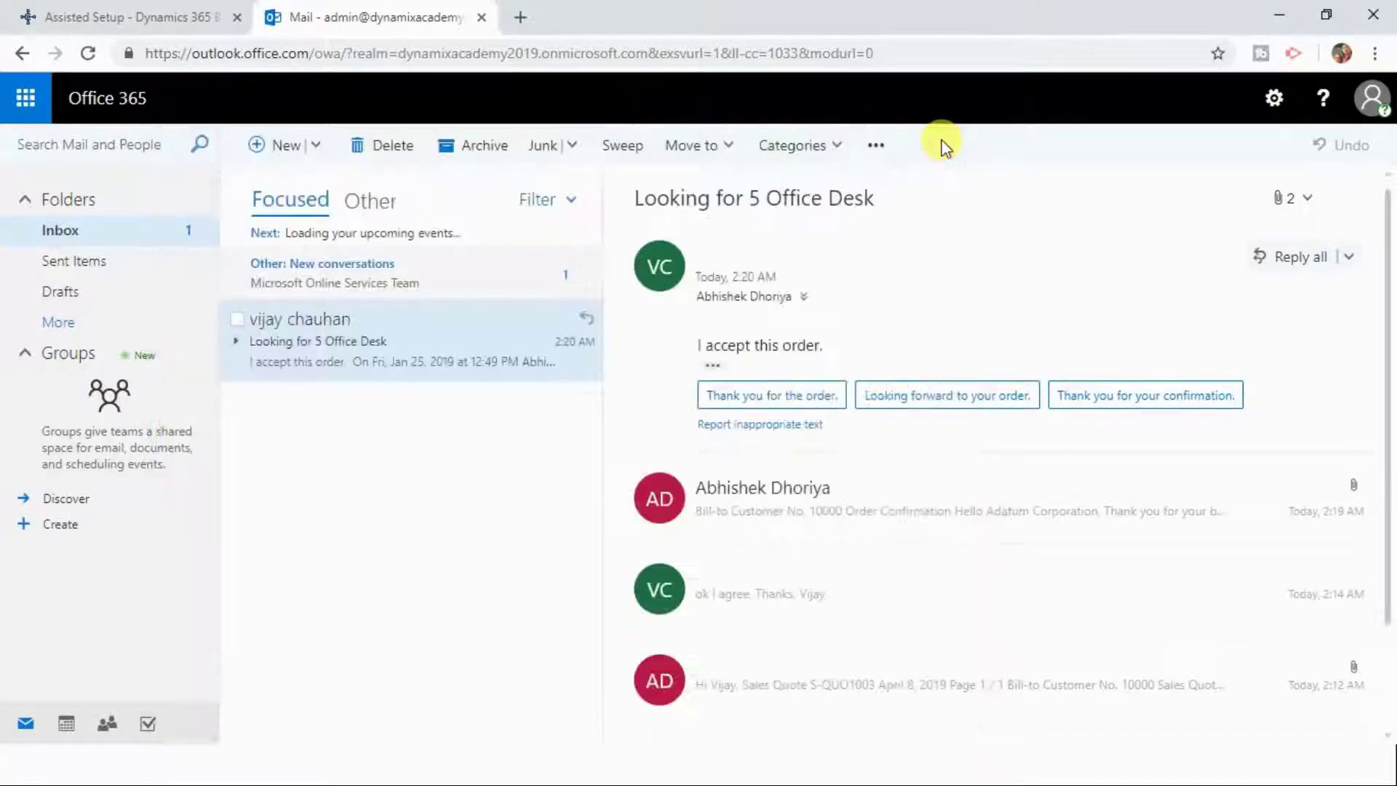
Step: Pop out the email, view Adatum Corporation's details in the Business Central add-in, then close the window
{"action": "double_click", "coordinate": [399, 349]}
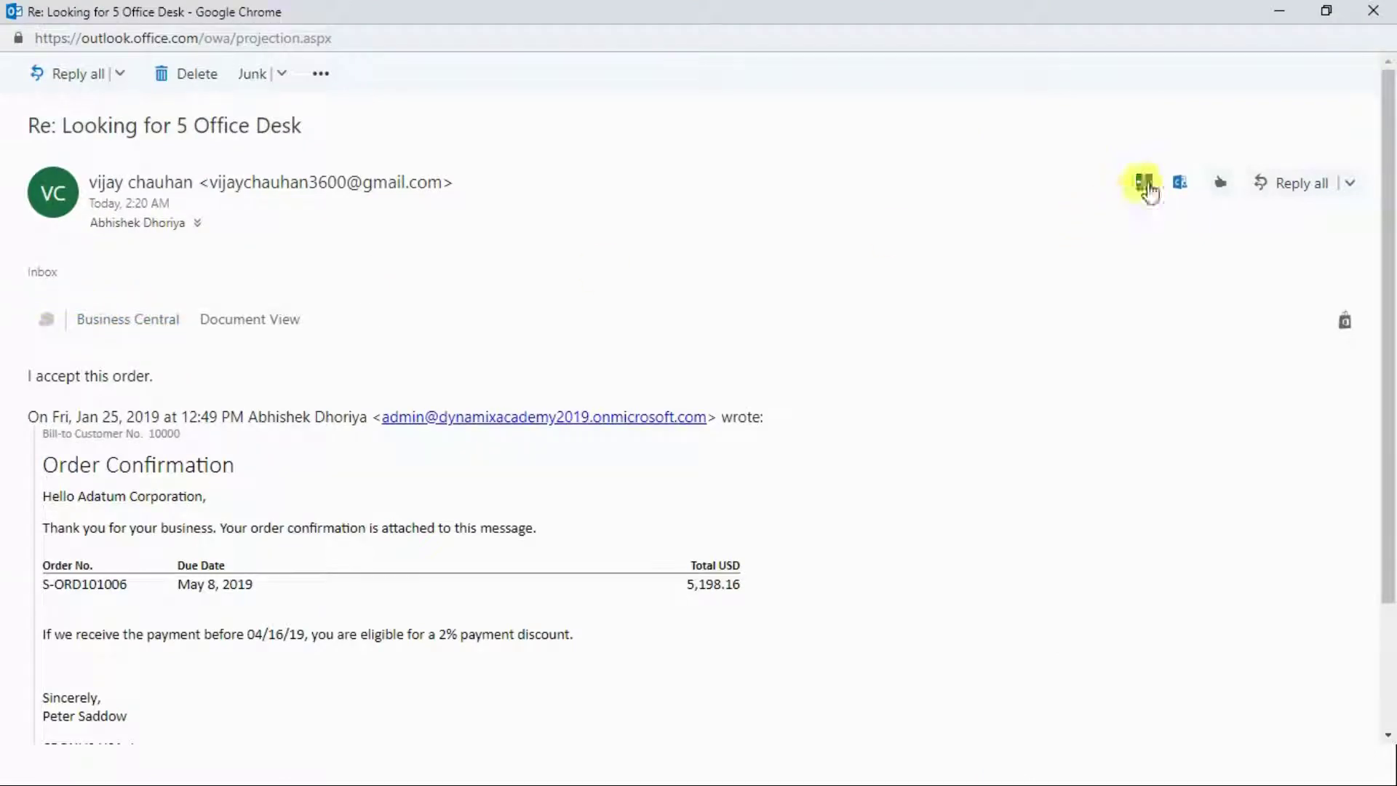
{"action": "left_click", "coordinate": [1141, 183]}
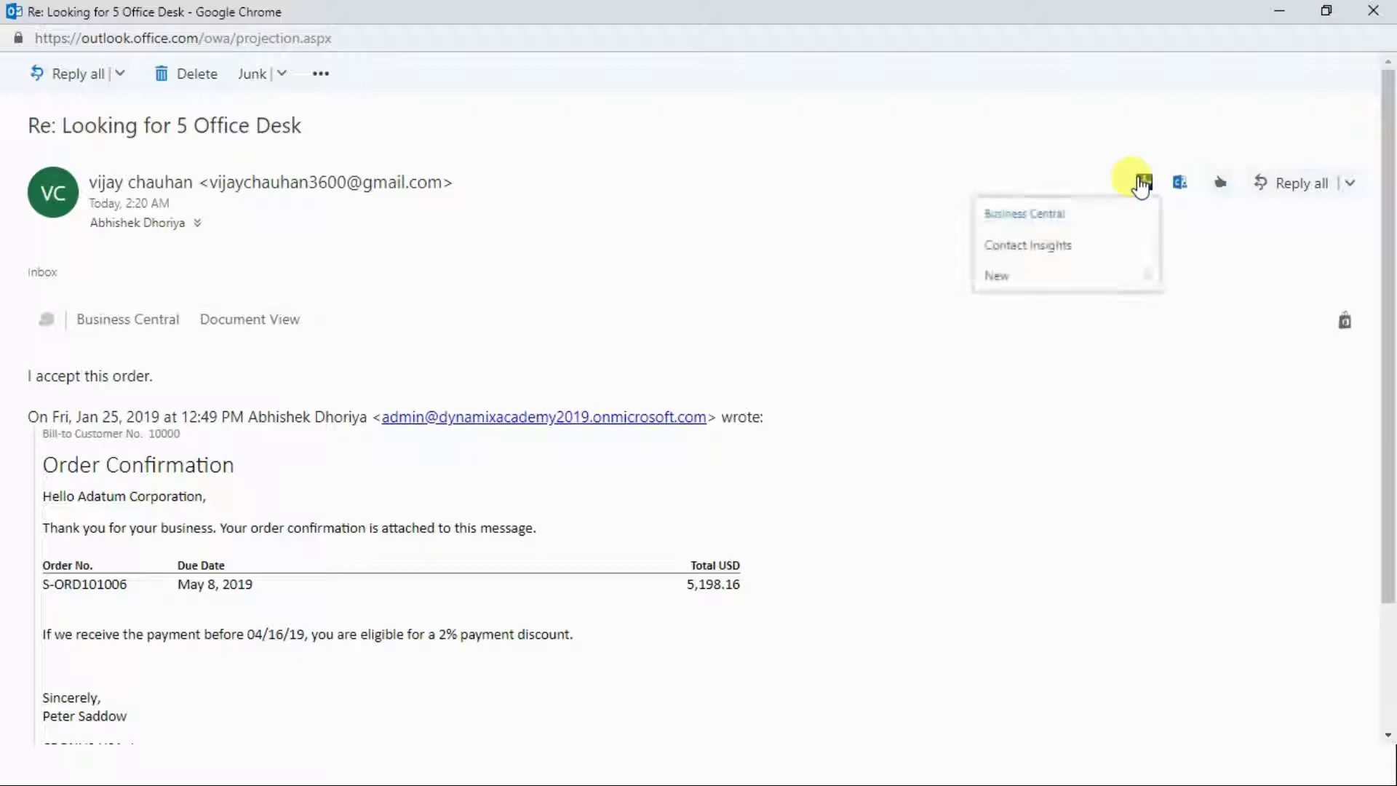
{"action": "left_click", "coordinate": [1017, 246]}
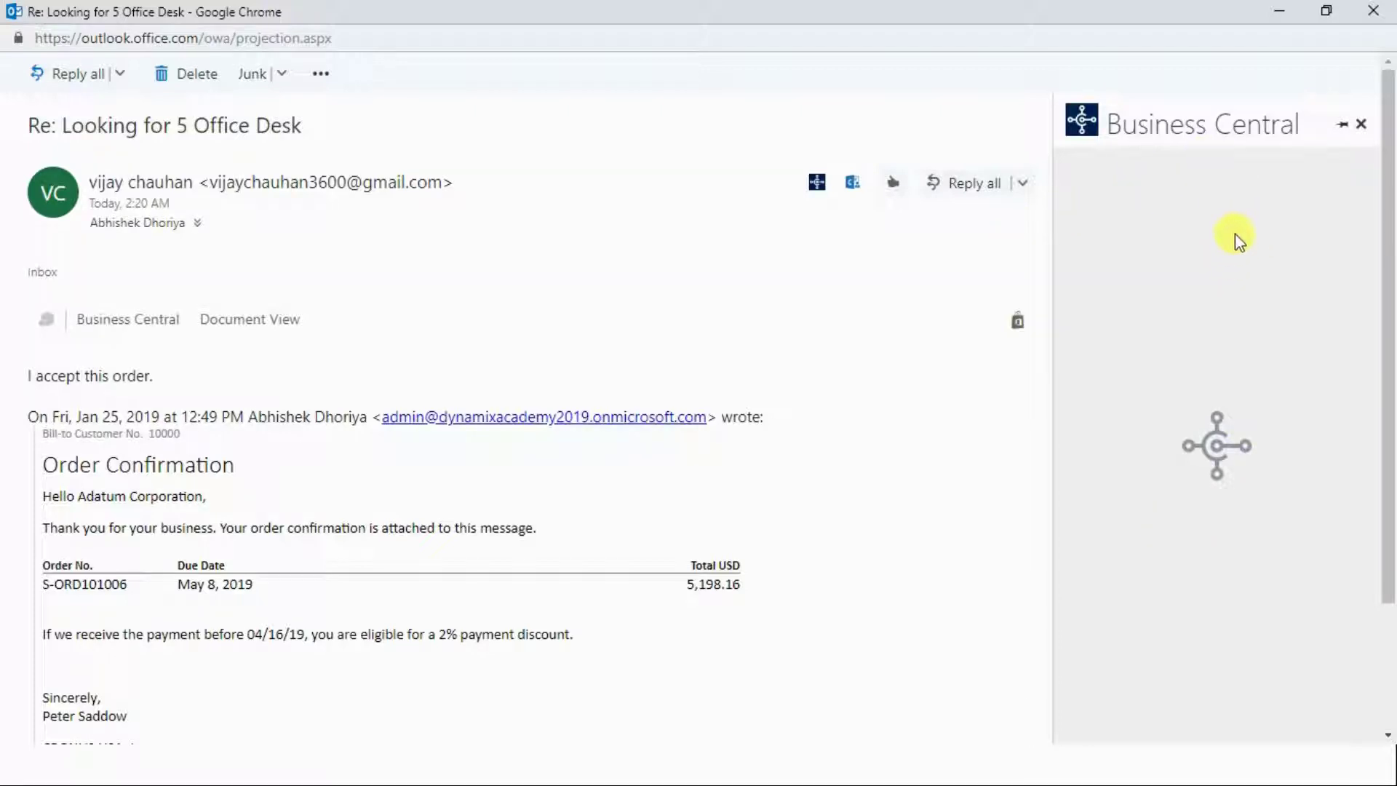
{"action": "left_click", "coordinate": [1357, 123]}
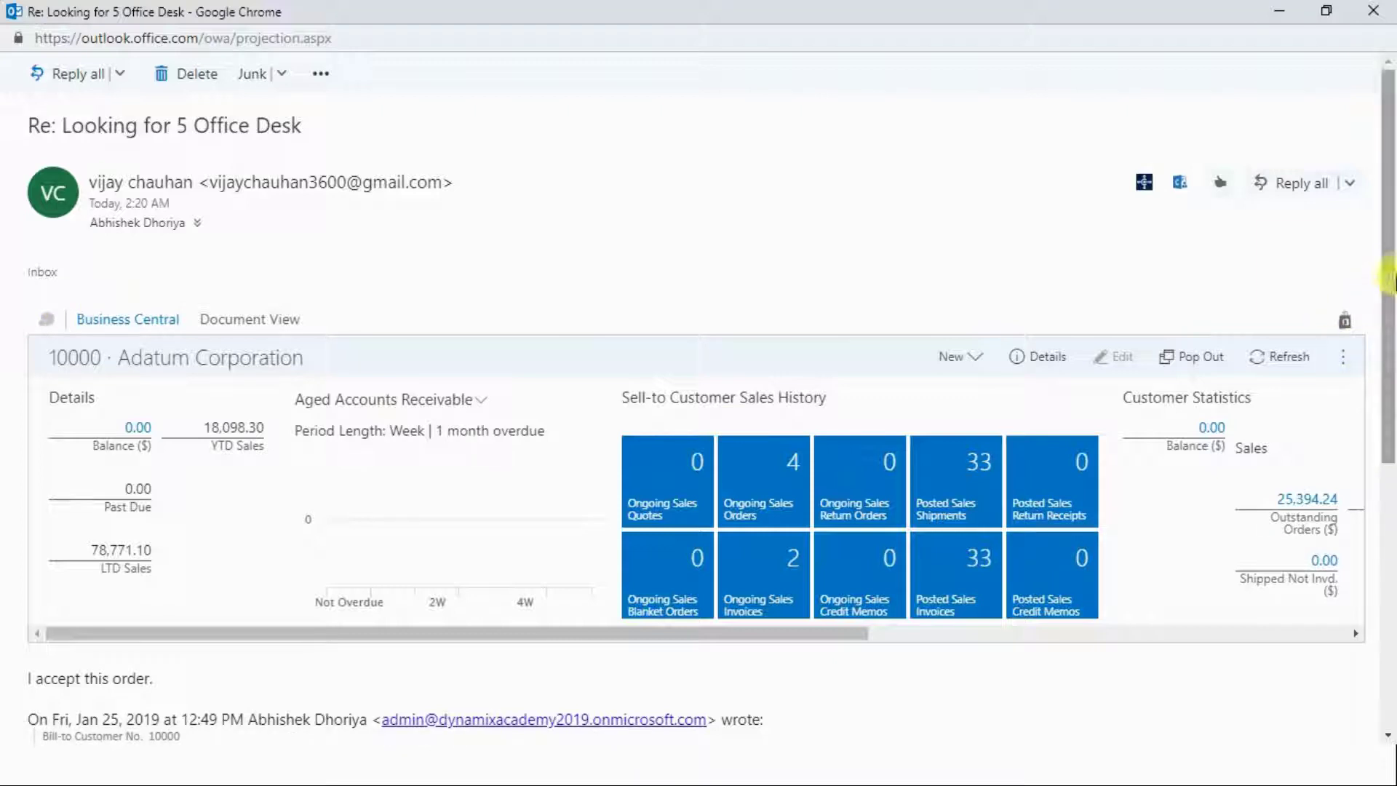
{"action": "left_click_drag", "start_coordinate": [1386, 276], "coordinate": [1387, 327]}
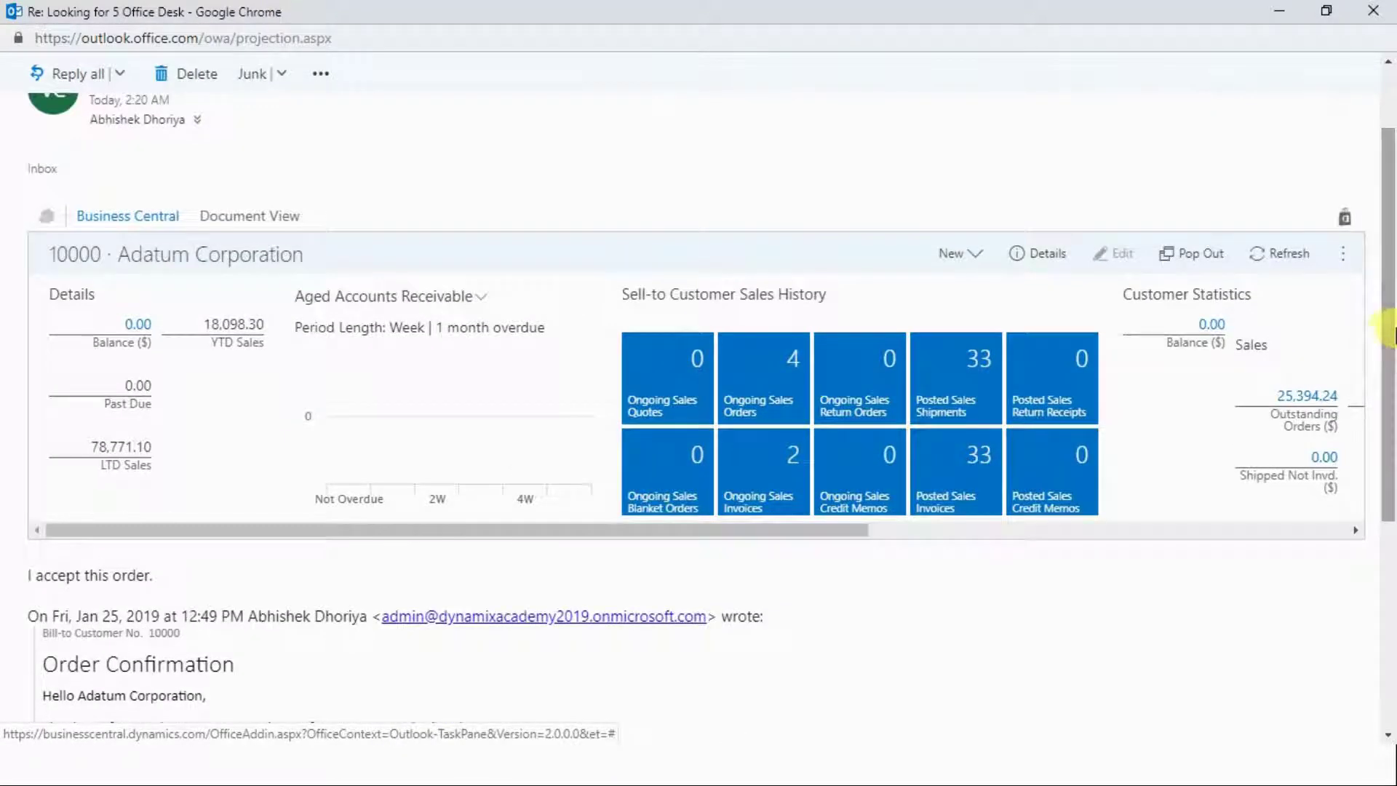
{"action": "key", "text": "ctrl+w"}
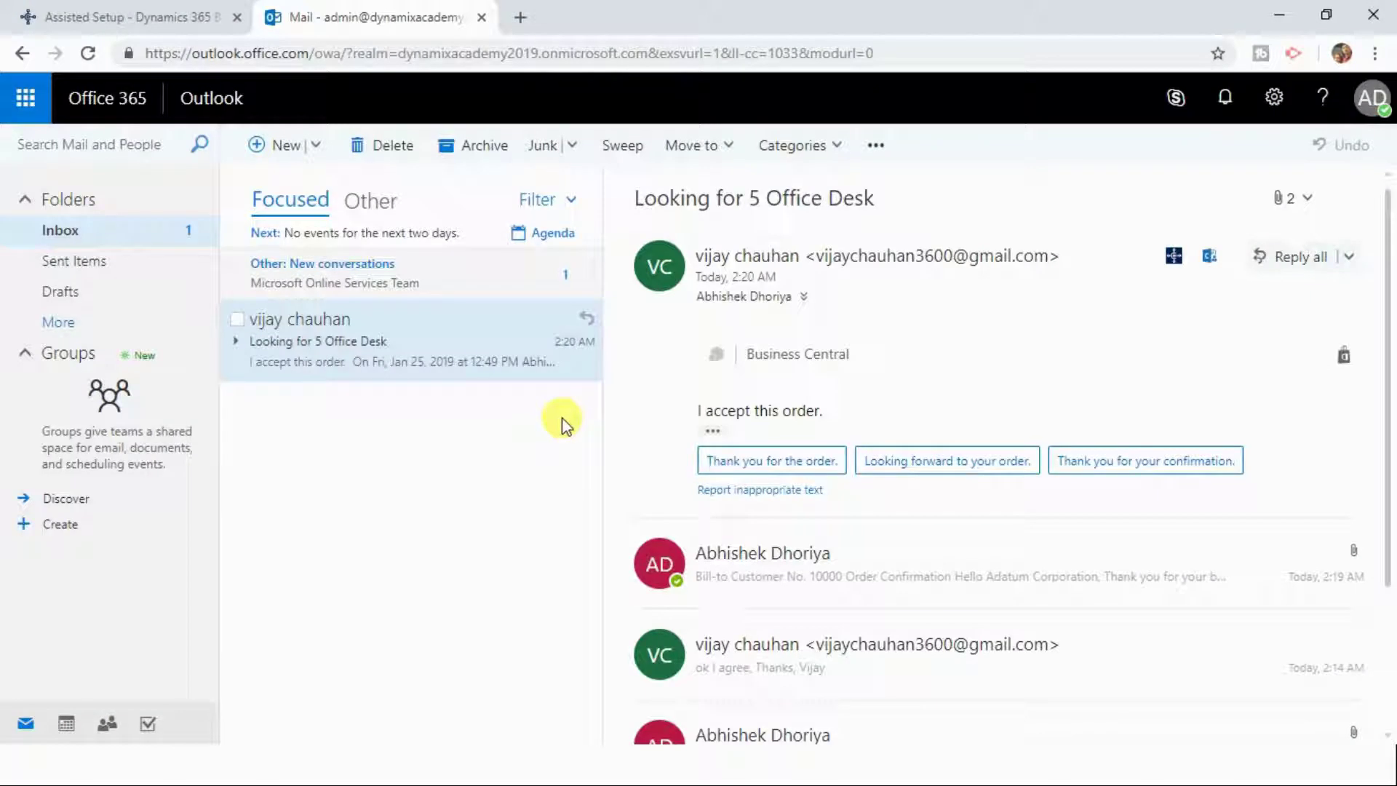